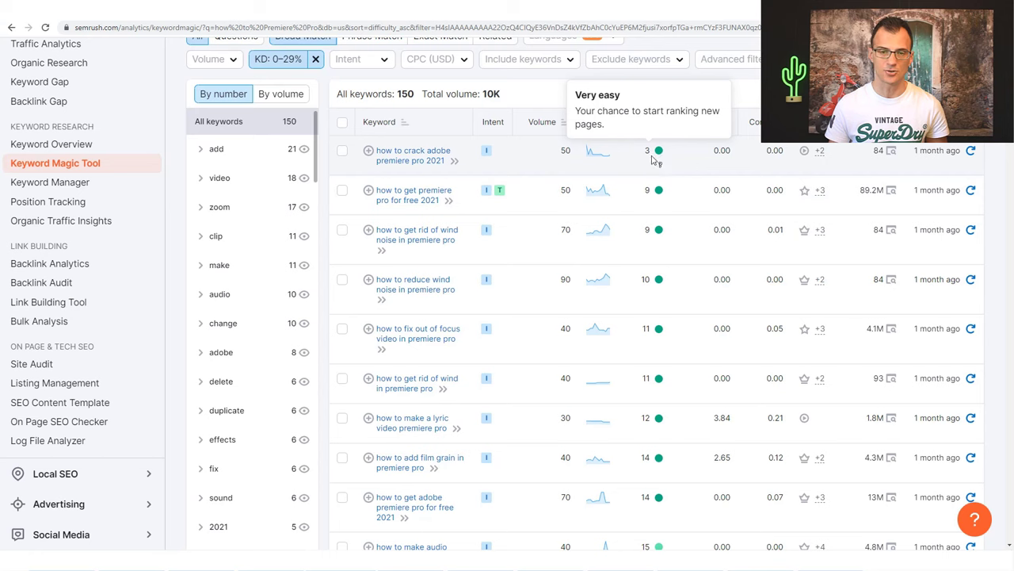
# Find the KD 19 keyword 'how to zoom in on timeline premiere pro' (110 volume) and open its overview
pyautogui.scroll(-1, 670, 252)
pyautogui.scroll(-12, 670, 270)
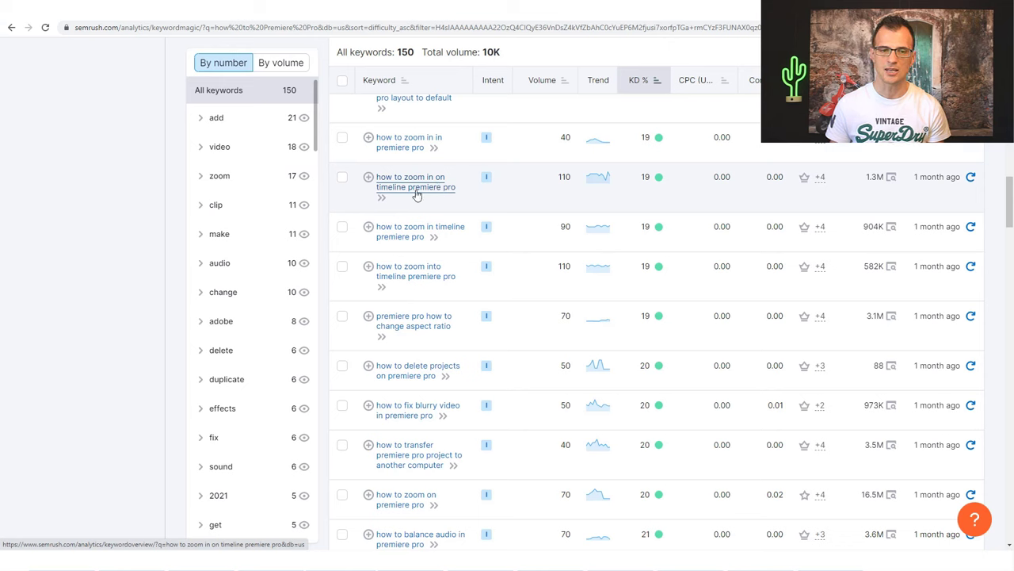
pyautogui.moveTo(648, 181)
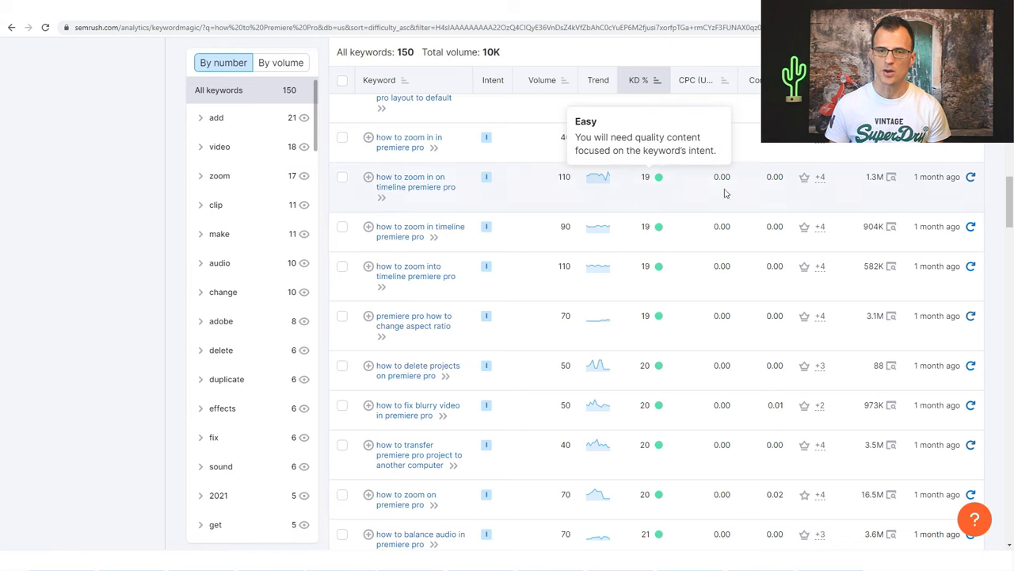
pyautogui.moveTo(557, 184); pyautogui.dragTo(569, 180)
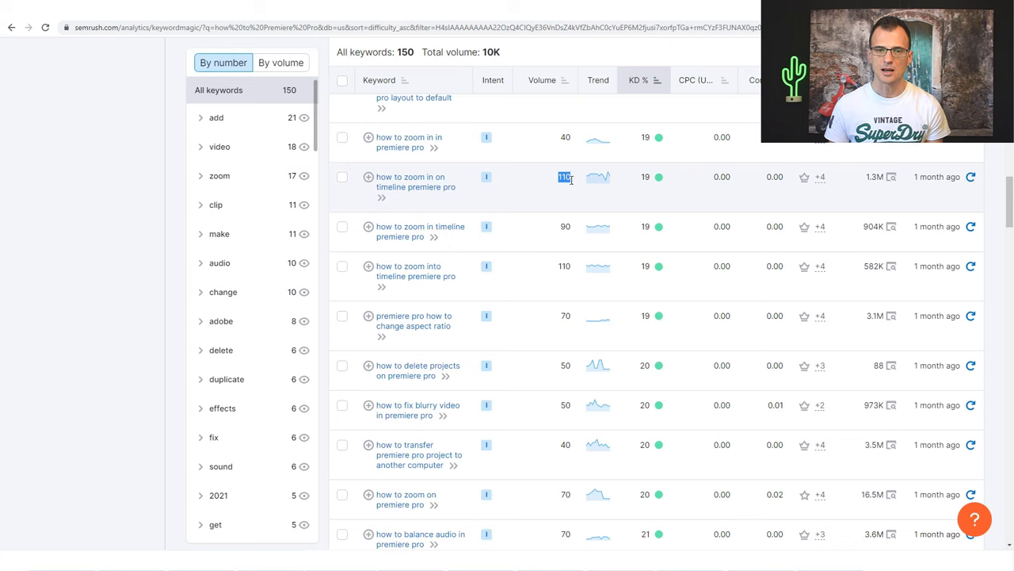
pyautogui.click(564, 180)
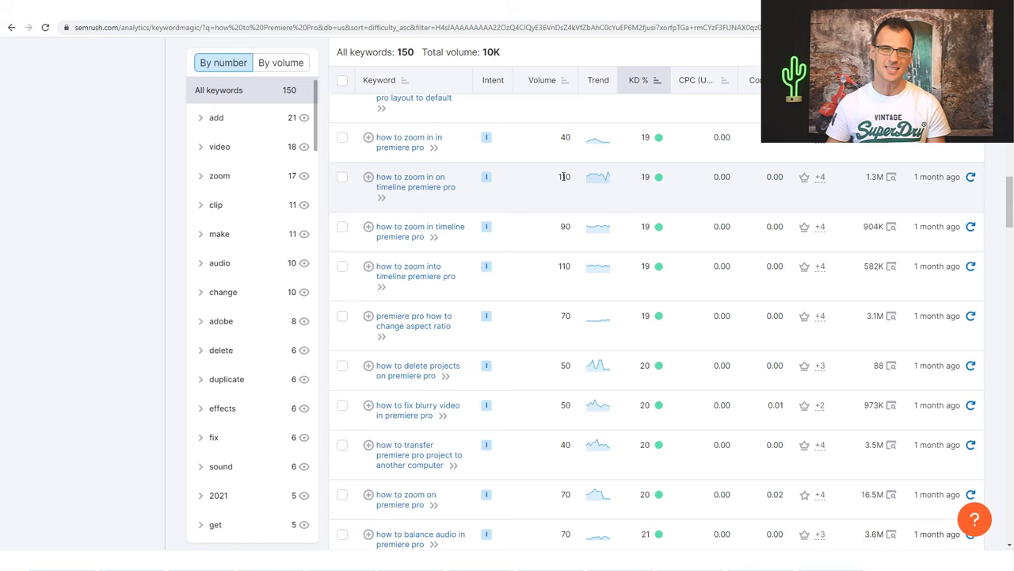
pyautogui.click(425, 187)
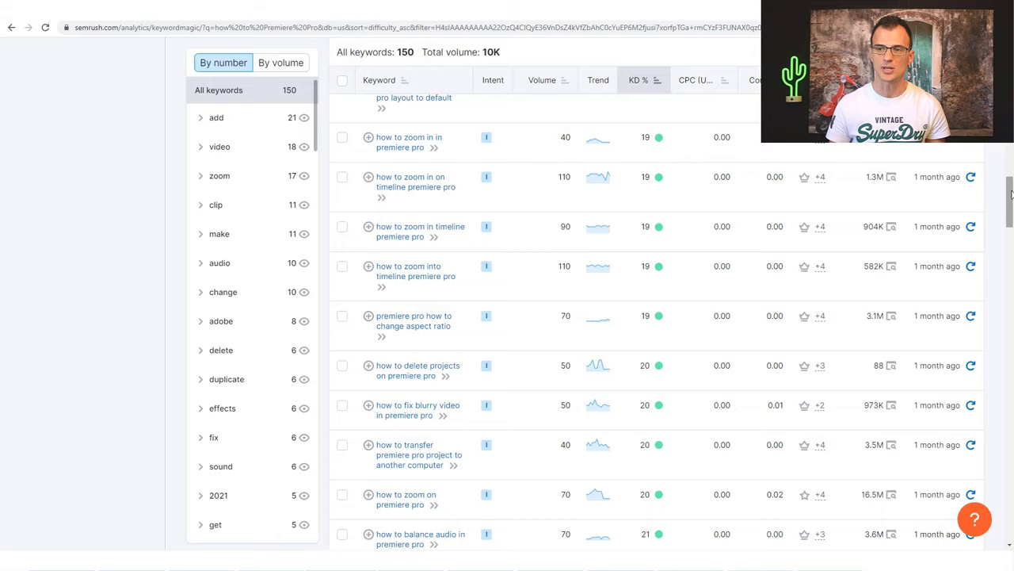
pyautogui.scroll(3, 457, 109)
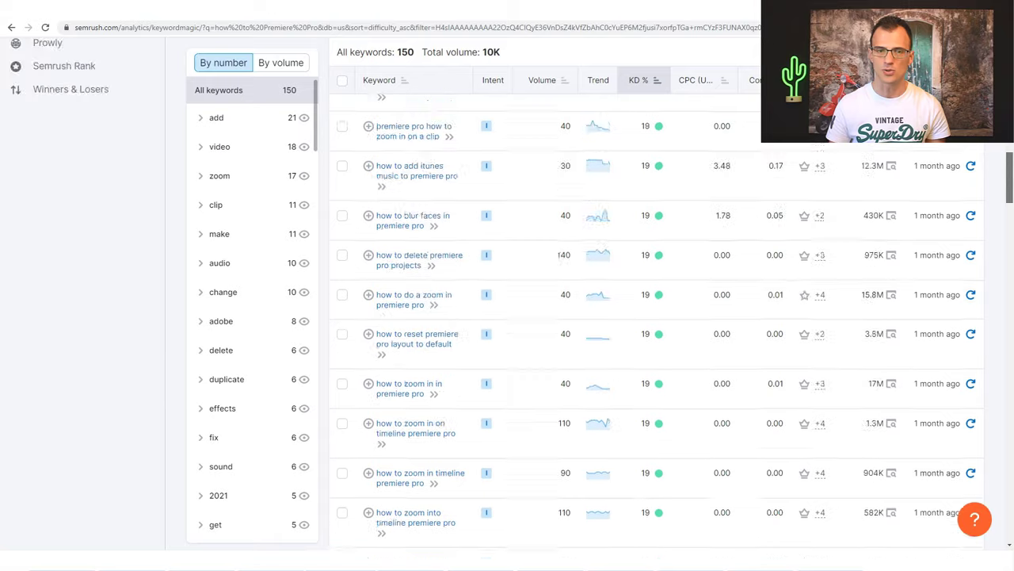
pyautogui.scroll(10, 438, 238)
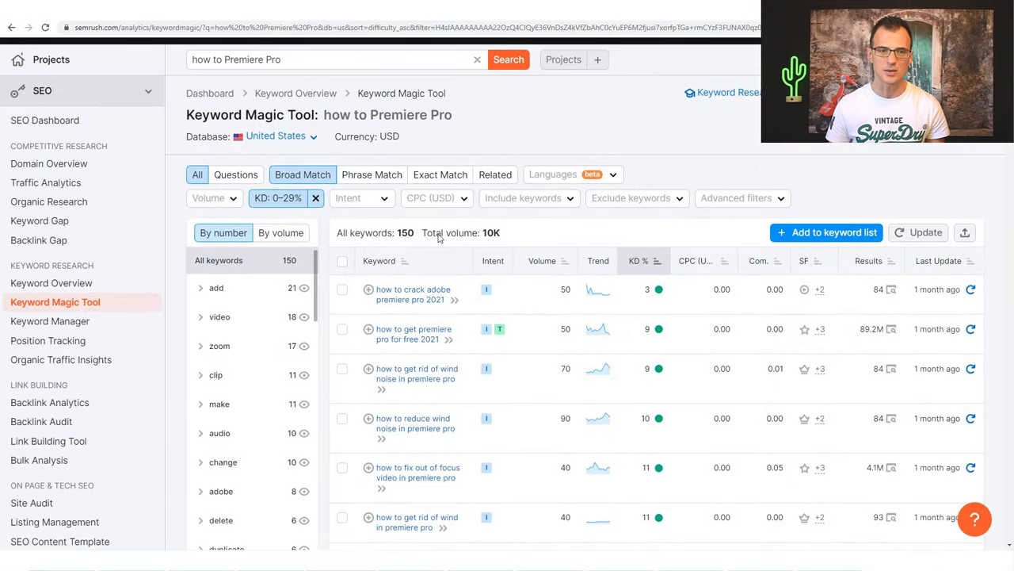
# Select all 100 listed keywords and export them as a CSV file
pyautogui.click(343, 264)
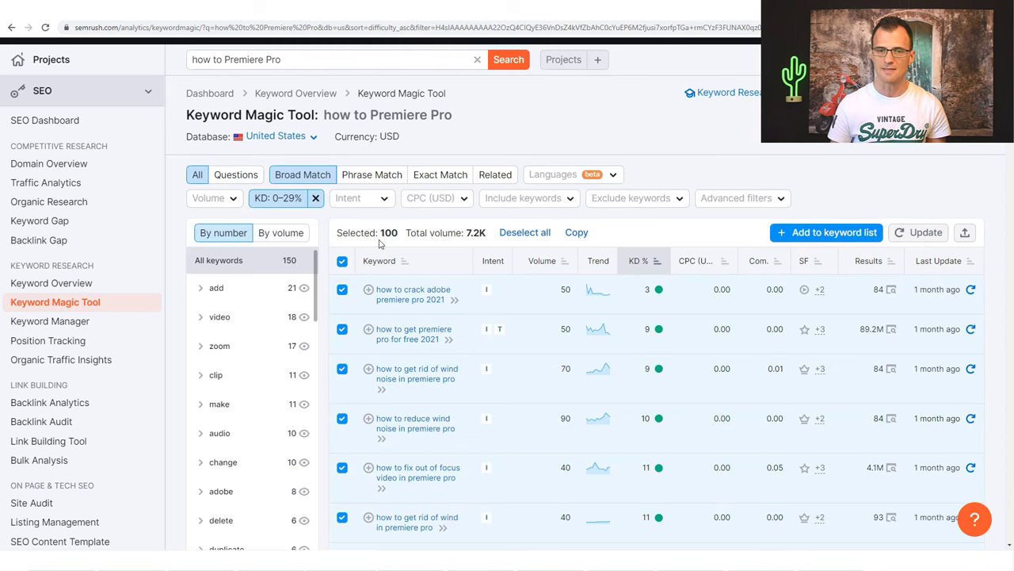
pyautogui.click(965, 234)
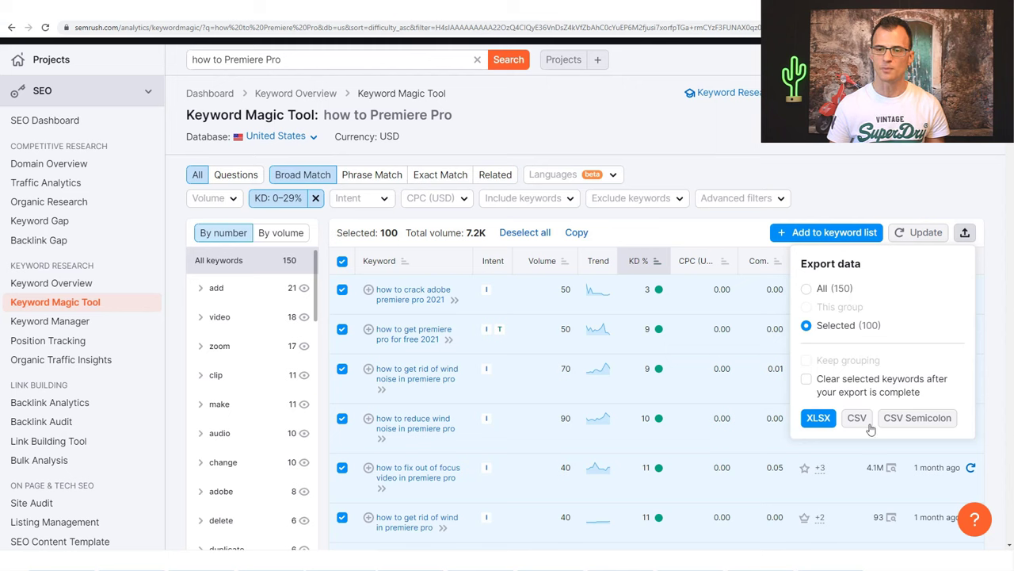
pyautogui.click(894, 145)
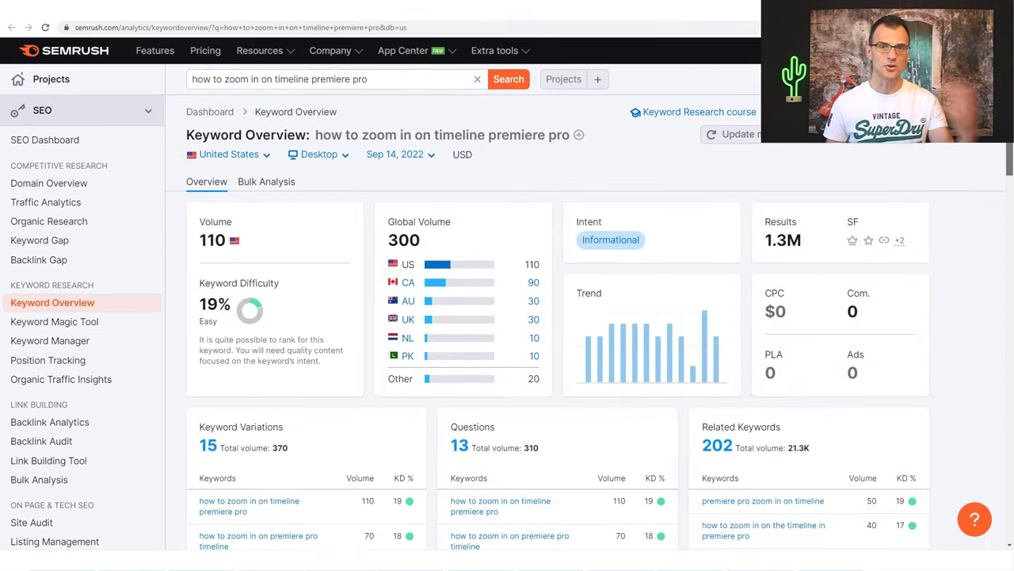
# Scroll the keyword overview to the SERP Analysis top 10, led by 9to5software.com
pyautogui.scroll(-4, 1008, 218)
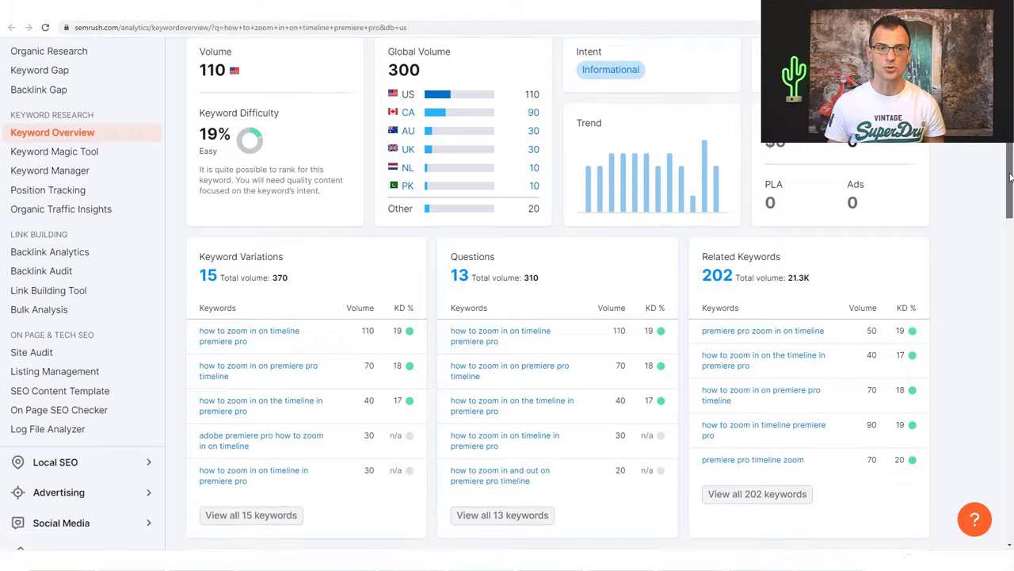
pyautogui.scroll(-6, 1009, 218)
pyautogui.scroll(2, 1009, 218)
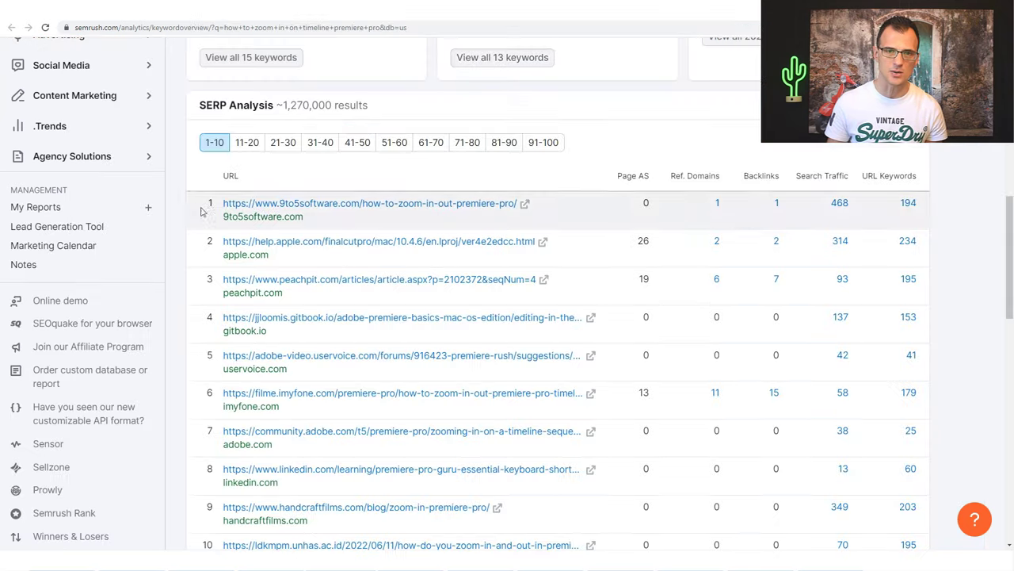
pyautogui.scroll(6, 84, 99)
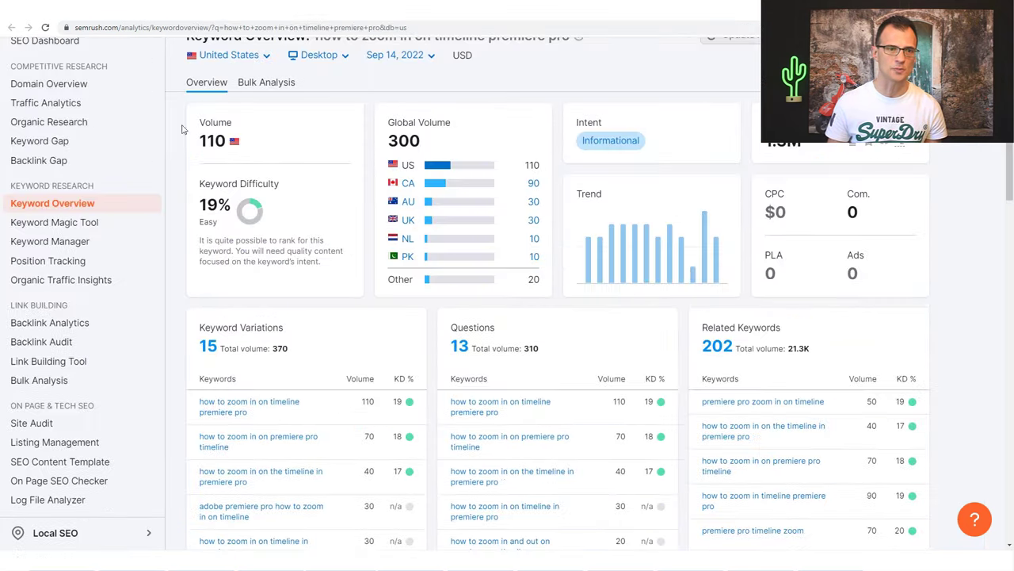
pyautogui.scroll(2, 1011, 150)
pyautogui.scroll(-3, 1012, 150)
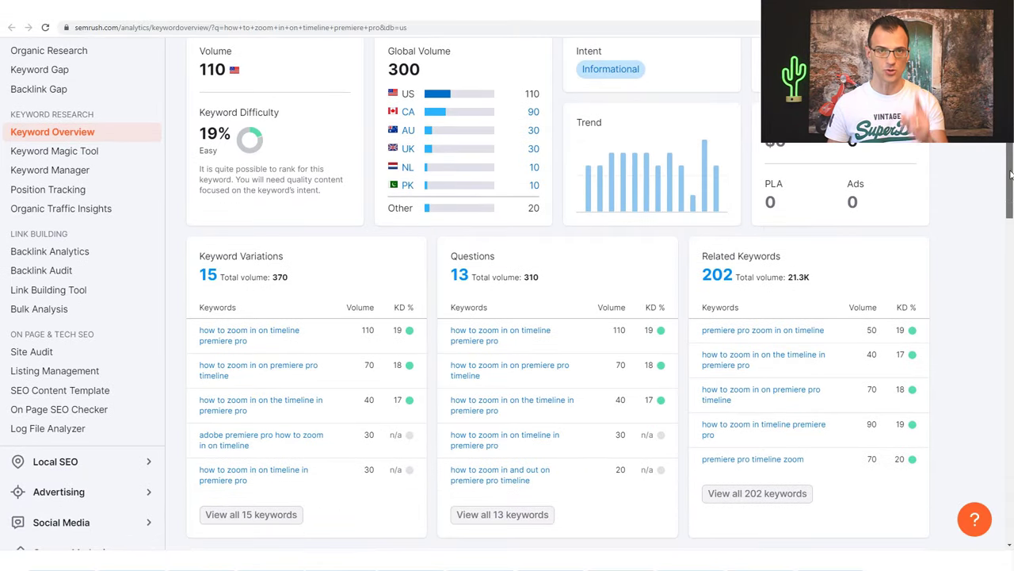
pyautogui.scroll(-10, 1012, 174)
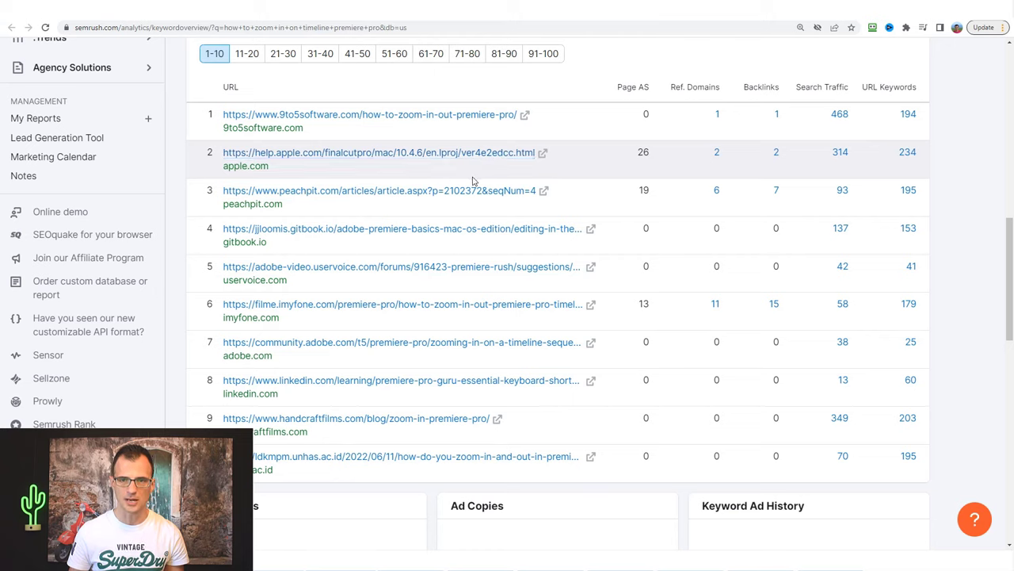
pyautogui.scroll(1, 347, 174)
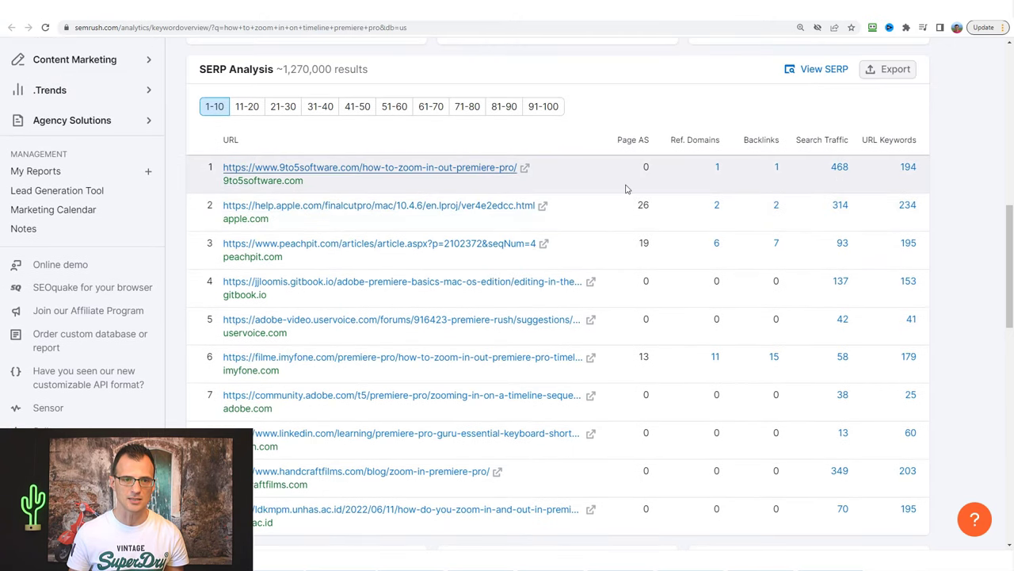
pyautogui.moveTo(641, 152)
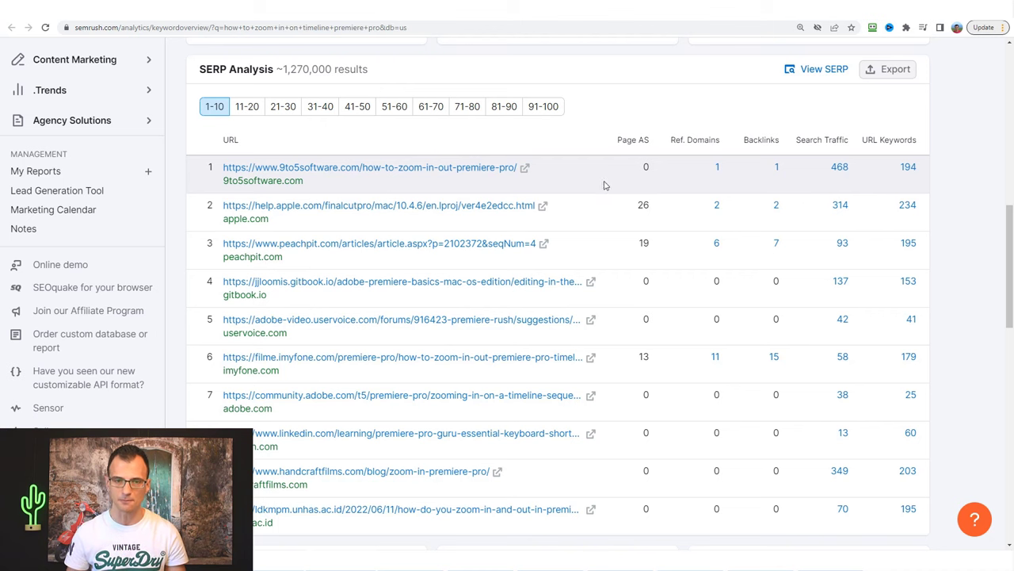
pyautogui.moveTo(1010, 226); pyautogui.dragTo(1011, 235)
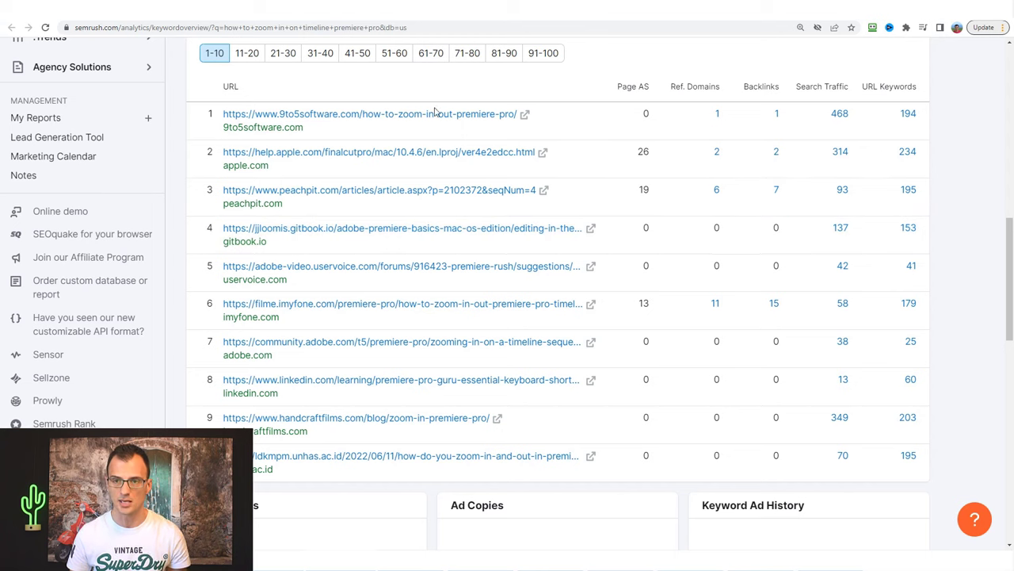
# Open the top-ranking 9to5software zoom article and copy its body text into Word
pyautogui.click(328, 116)
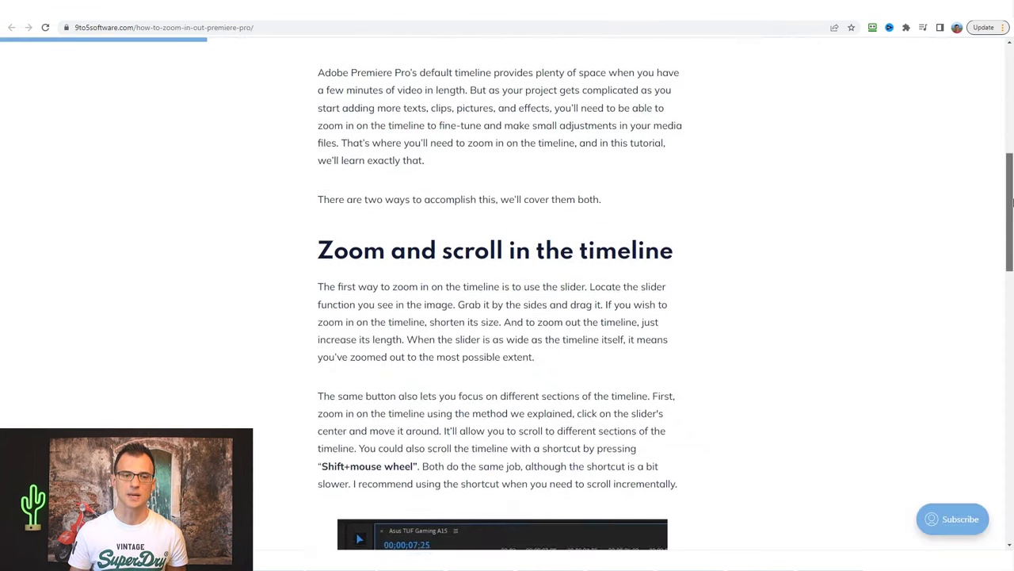
pyautogui.moveTo(297, 153); pyautogui.dragTo(593, 249)
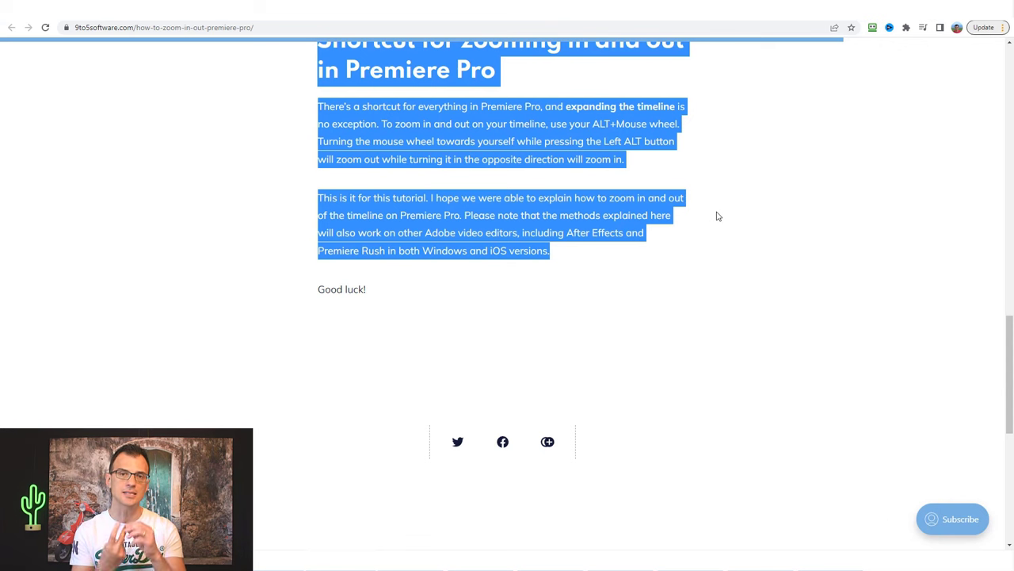
pyautogui.scroll(10, 717, 216)
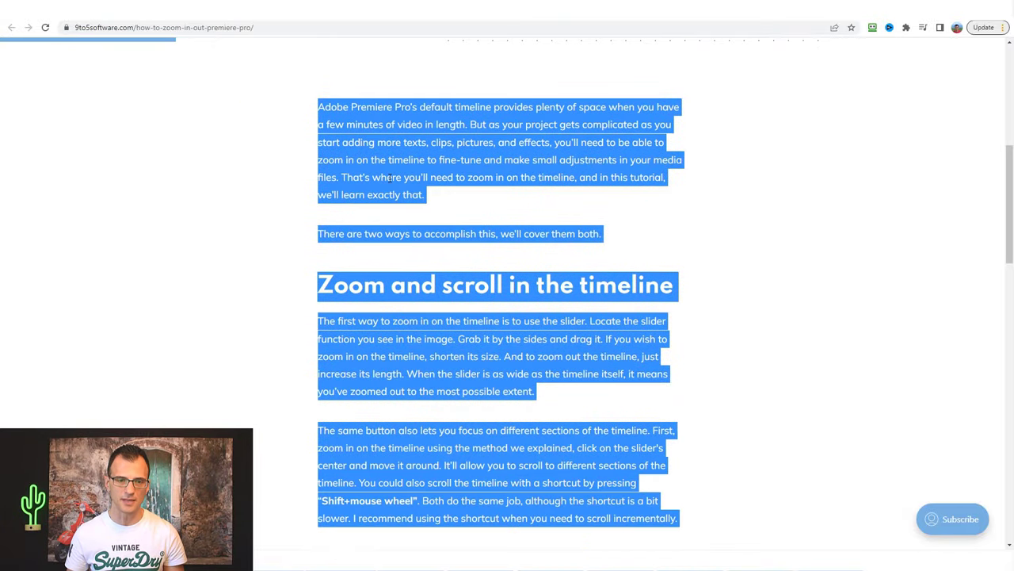
pyautogui.rightClick(394, 157)
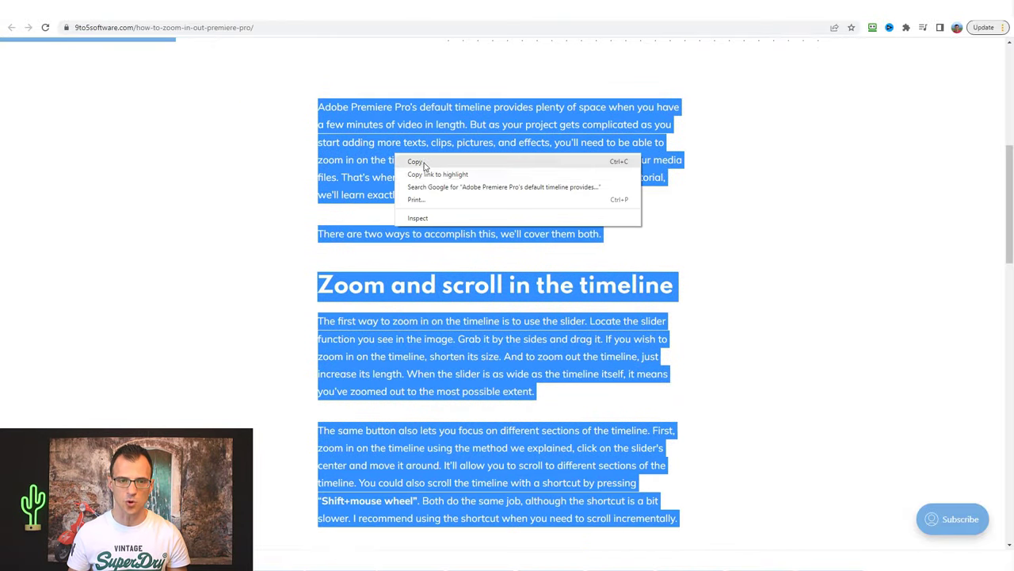
pyautogui.click(425, 165)
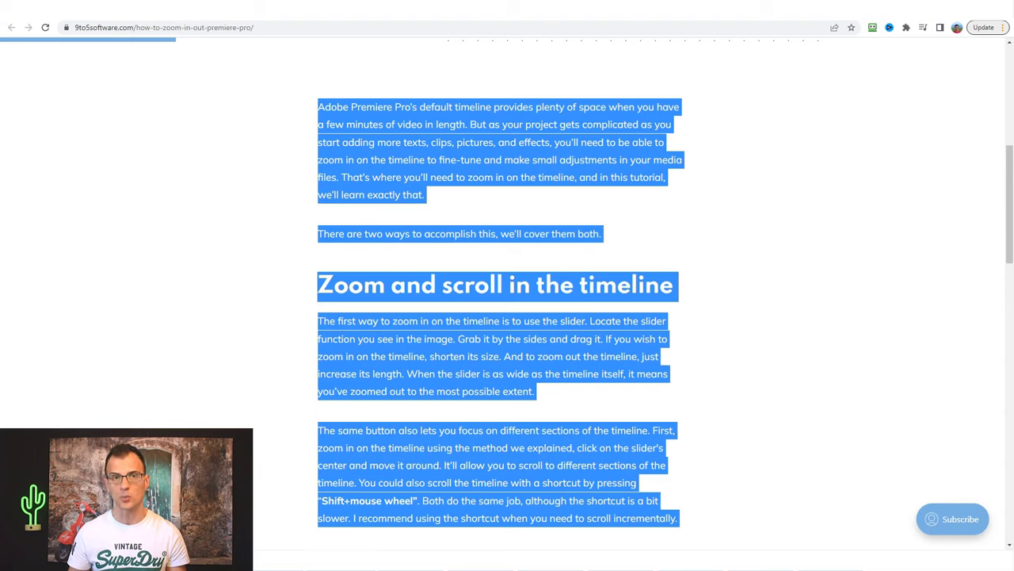
pyautogui.press('super')
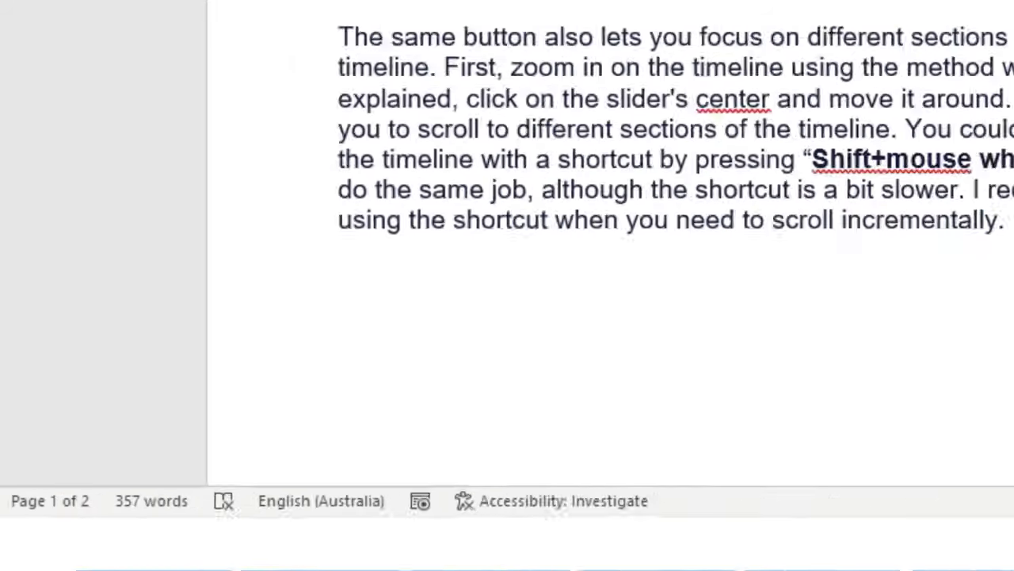
# Review the 357-word pasted text, minimize Word and deselect the article text in Chrome
pyautogui.scroll(-3, 625, 261)
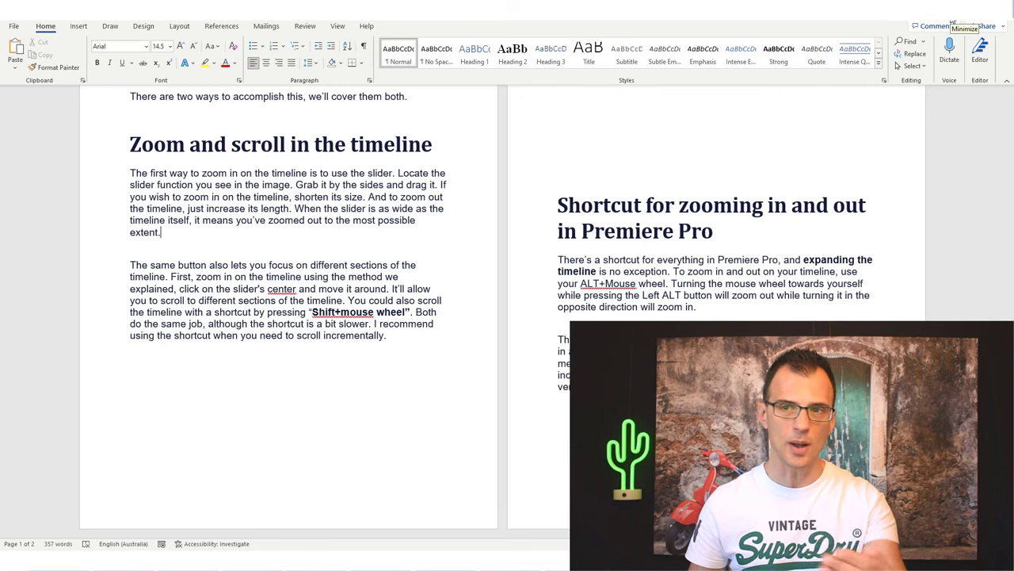
pyautogui.click(953, 22)
pyautogui.click(767, 117)
# Scroll back up toward the SERP table to reach the premieregal.com result
pyautogui.scroll(4, 767, 117)
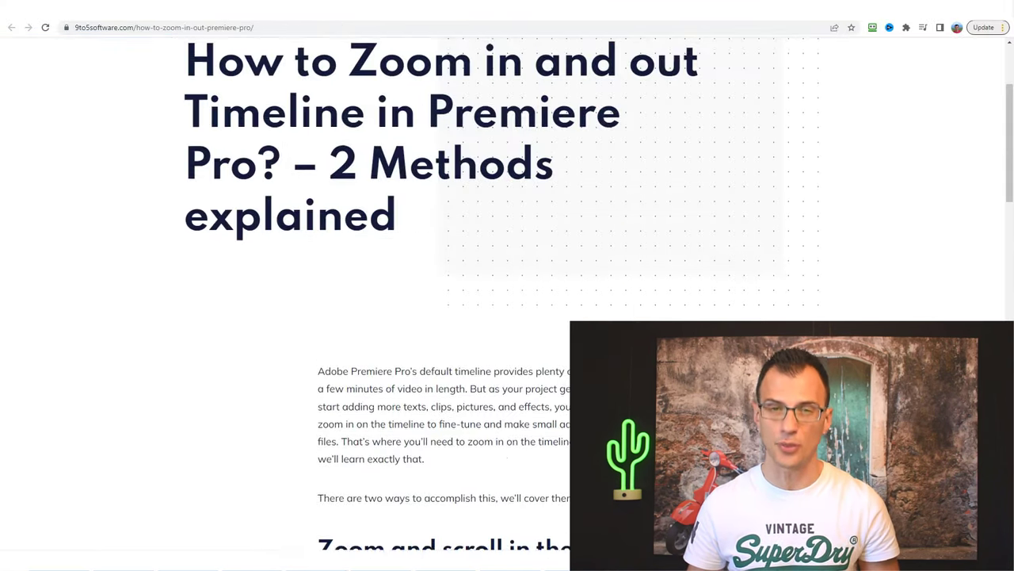
pyautogui.scroll(3, 507, 238)
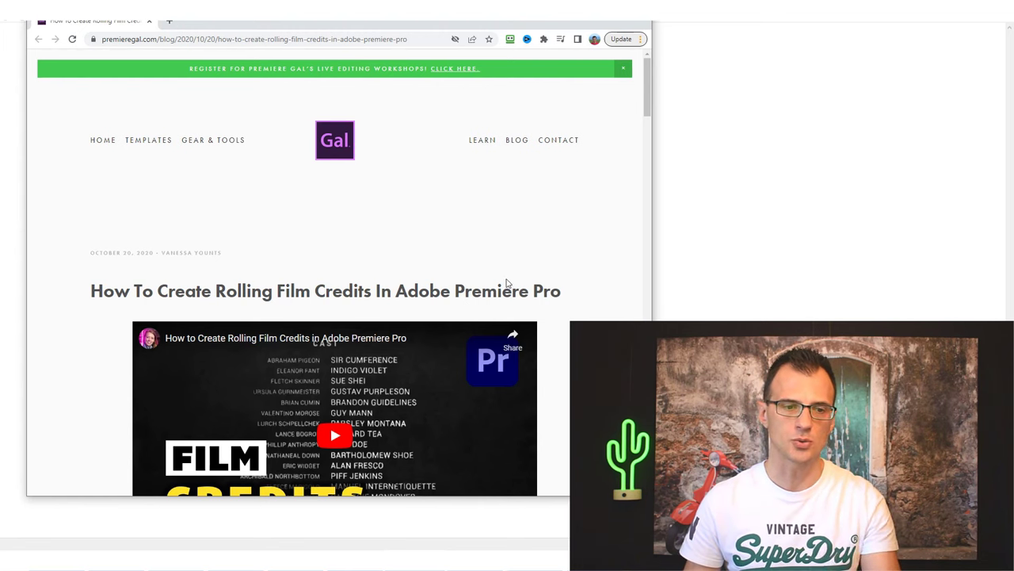
# Read the Premiere Gal rolling-credits article, checking its title, down to Step 1
pyautogui.scroll(-2, 539, 272)
pyautogui.moveTo(394, 130); pyautogui.dragTo(545, 172)
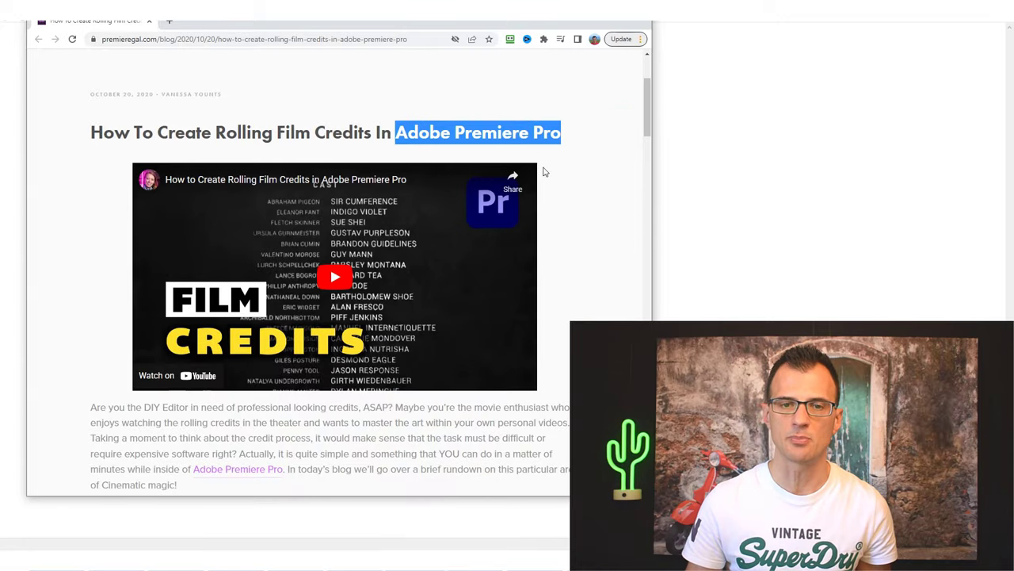
pyautogui.scroll(2, 545, 172)
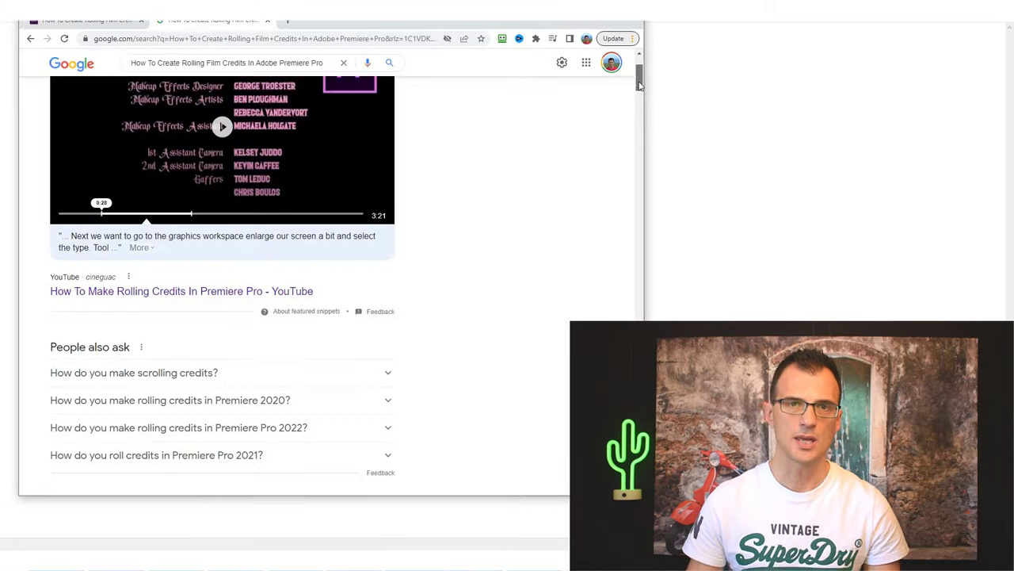
pyautogui.moveTo(639, 75); pyautogui.dragTo(639, 118)
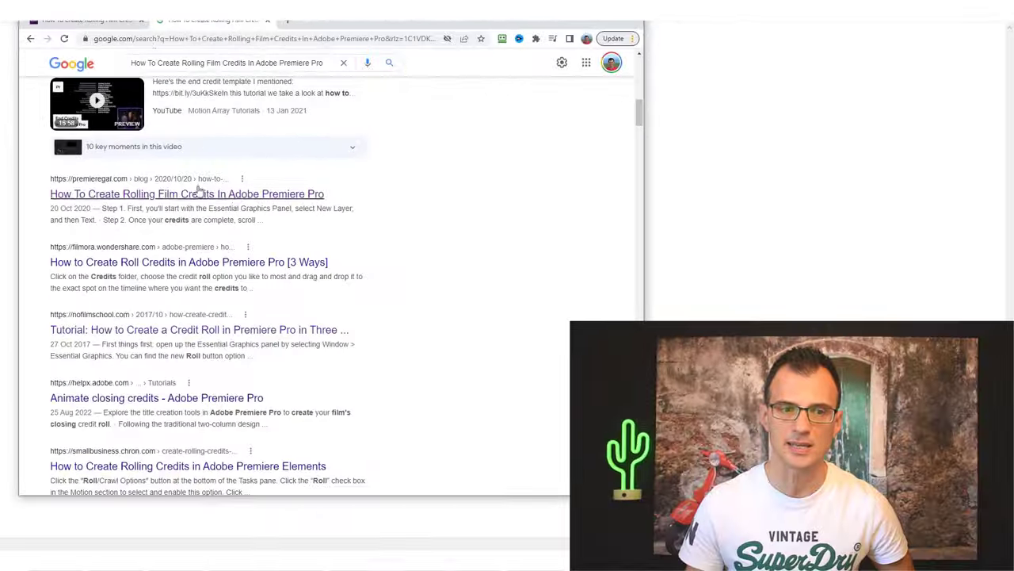
pyautogui.tripleClick(429, 297)
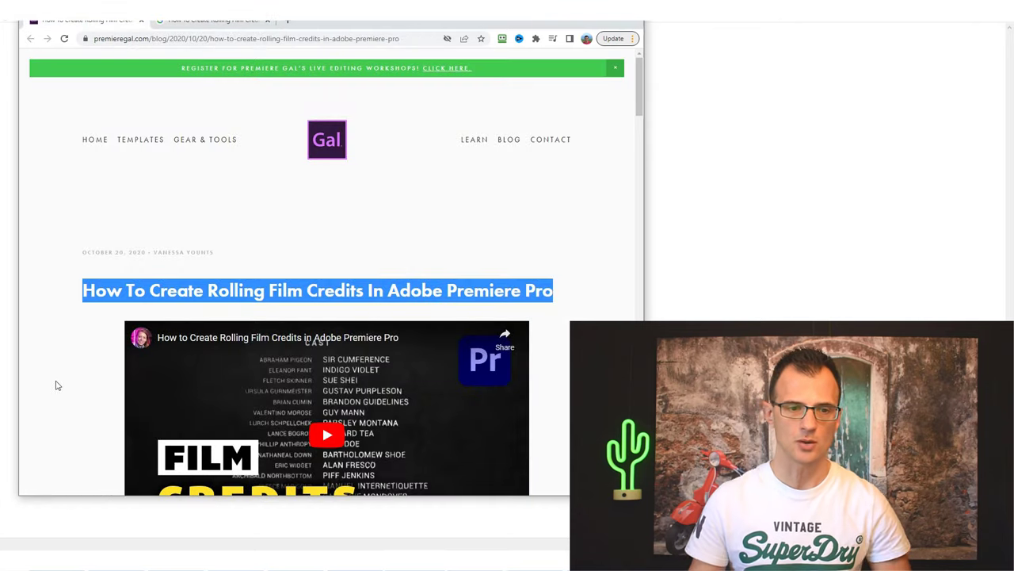
pyautogui.click(71, 380)
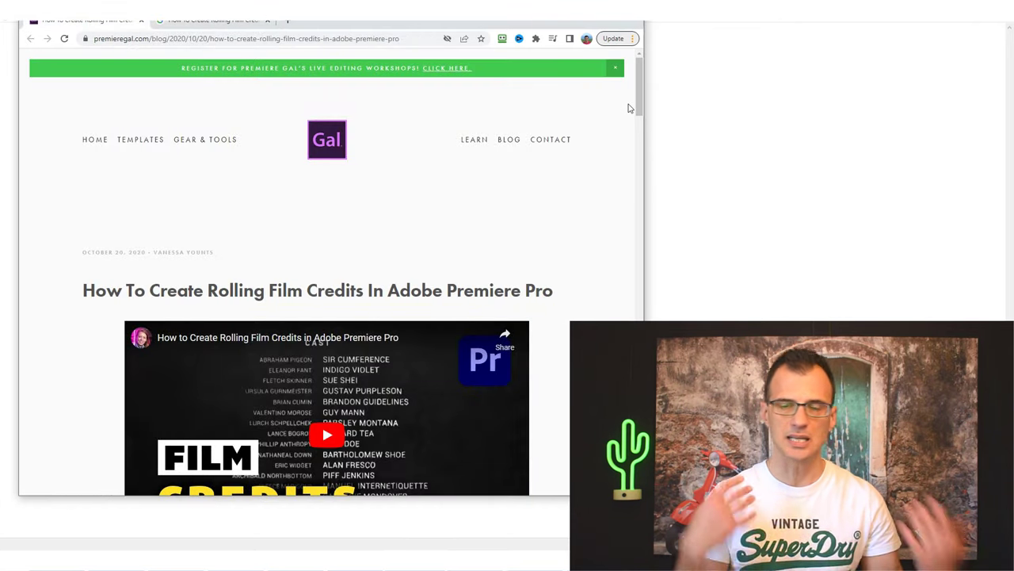
pyautogui.moveTo(630, 104); pyautogui.dragTo(630, 168)
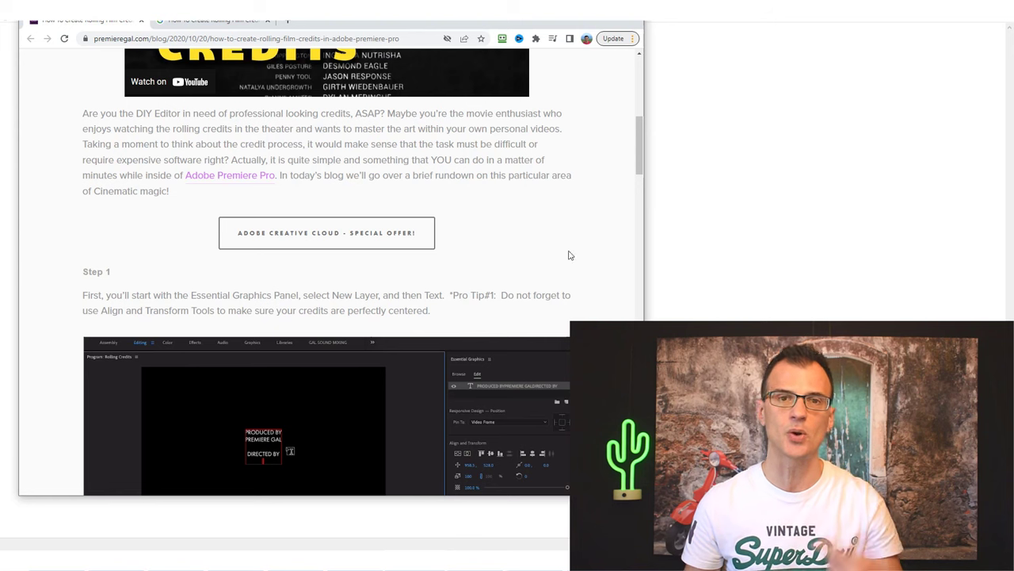
pyautogui.moveTo(639, 162); pyautogui.dragTo(623, 116)
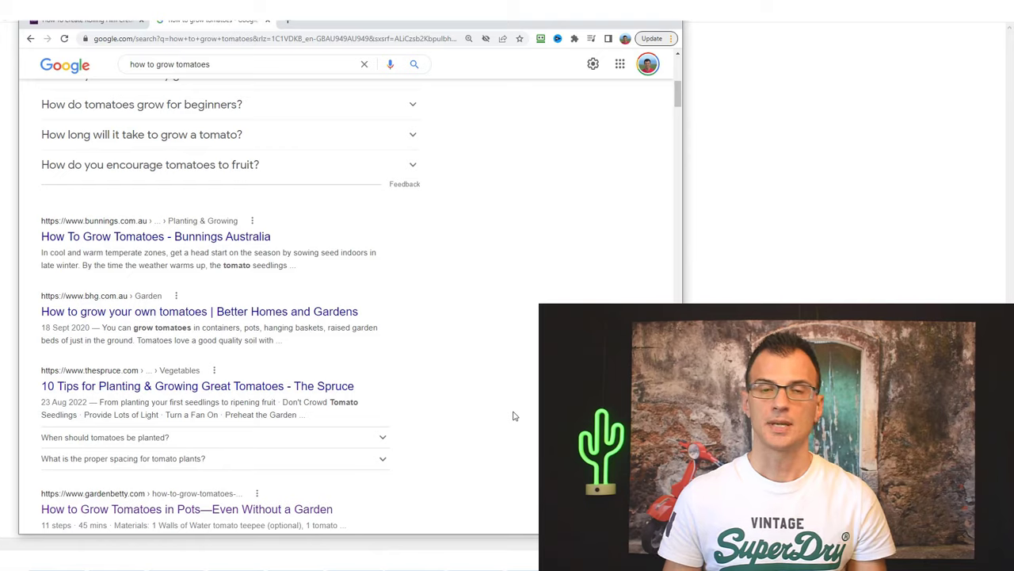
# Scroll the 'how to grow tomatoes' results and open the Tom's Guide article in a new tab
pyautogui.scroll(3, 518, 415)
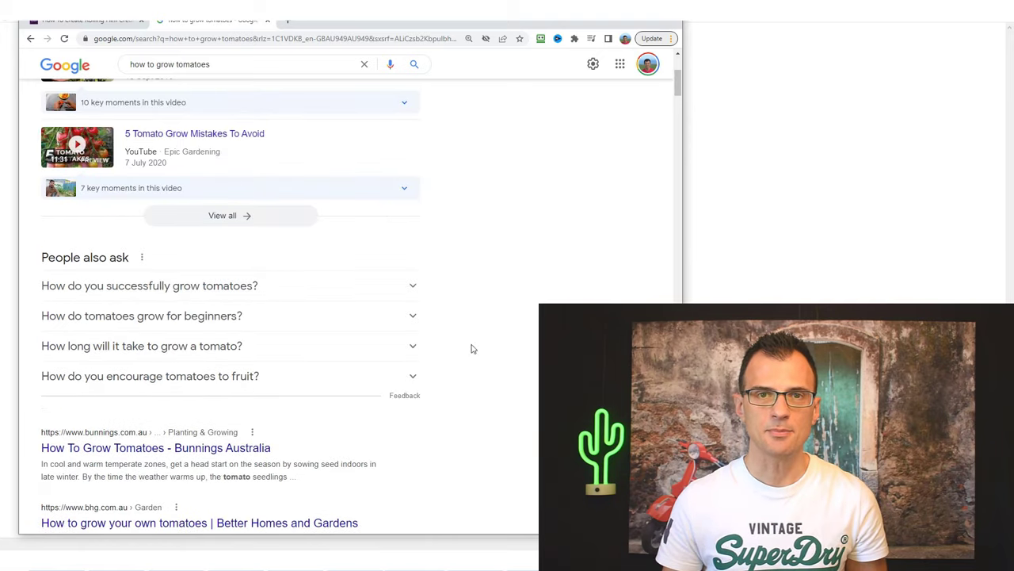
pyautogui.scroll(3, 249, 111)
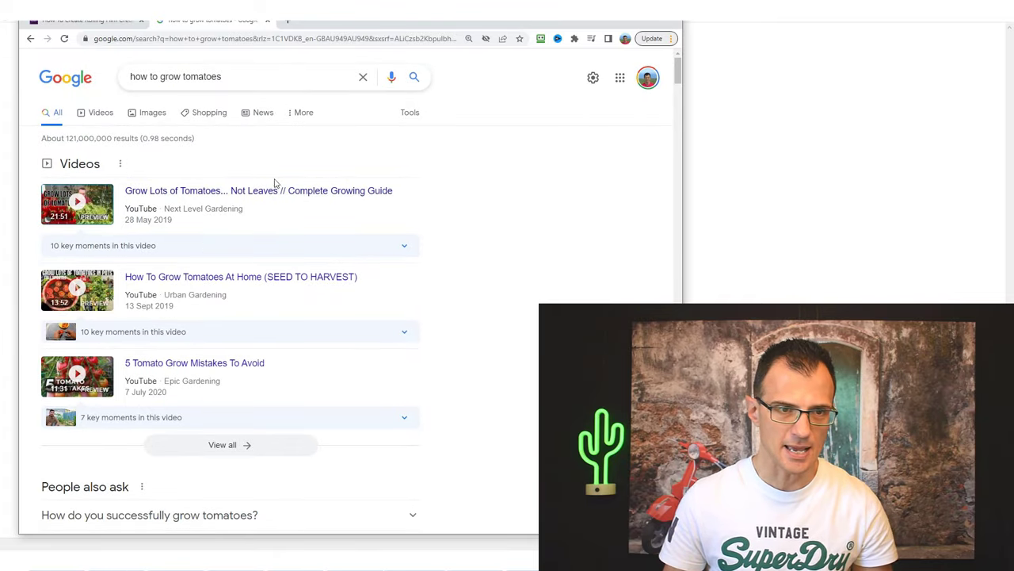
pyautogui.scroll(-10, 473, 356)
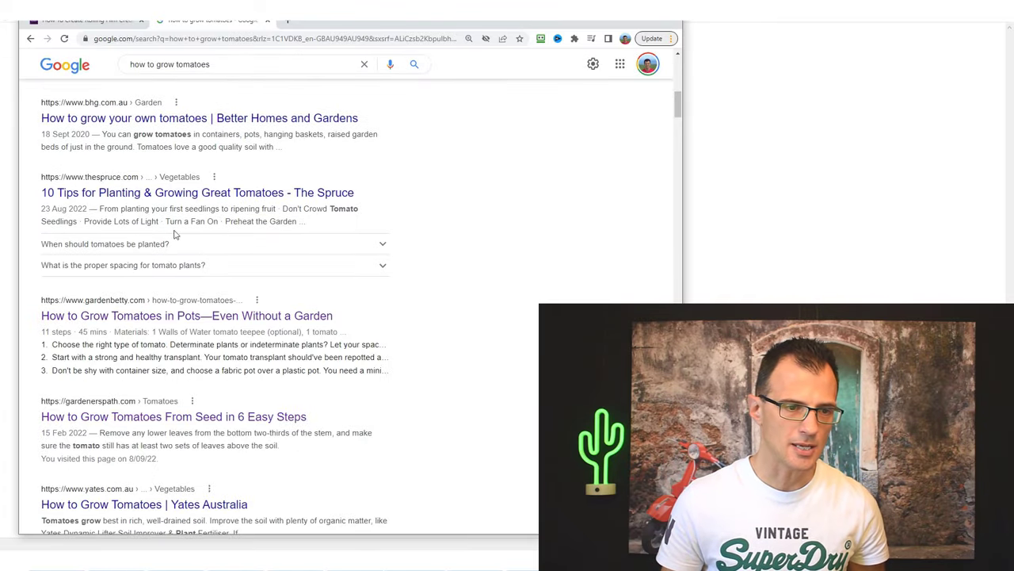
pyautogui.scroll(-3, 431, 376)
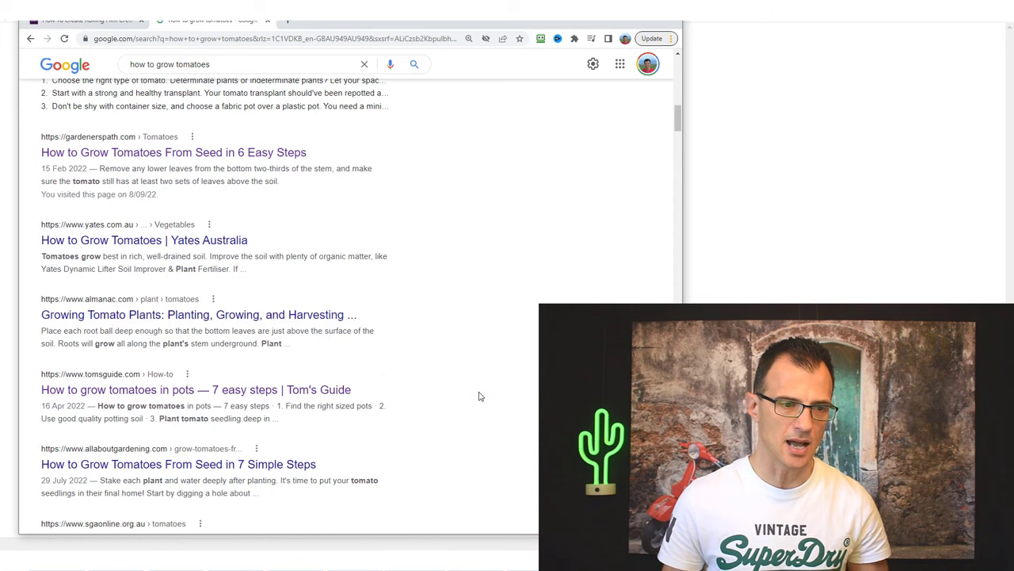
pyautogui.middleClick(105, 392)
# Switch to the Tom's Guide article and skim down to the watering cans deals heading
pyautogui.hotkey('ctrl', 'Tab')
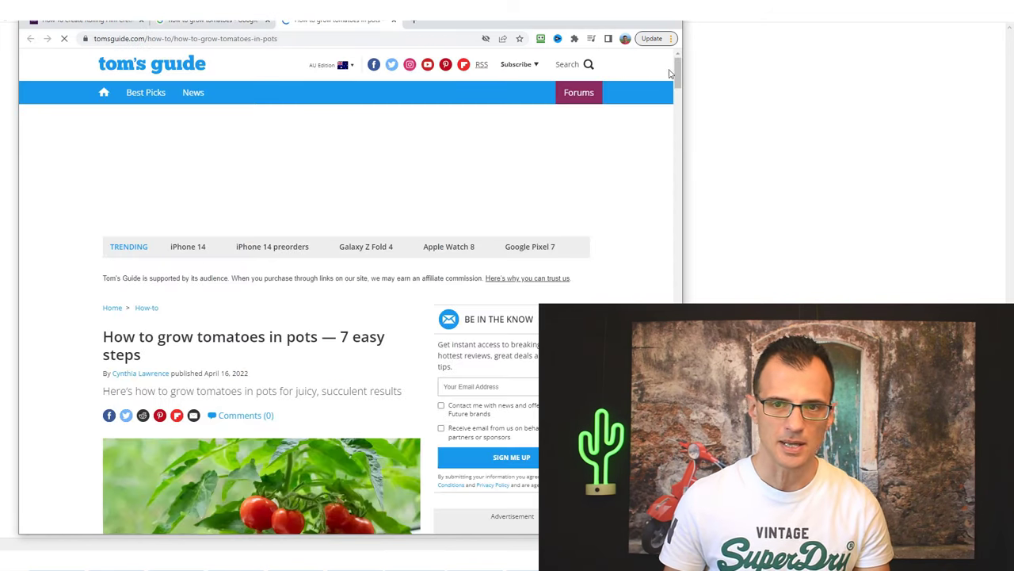
pyautogui.moveTo(673, 78); pyautogui.dragTo(649, 214)
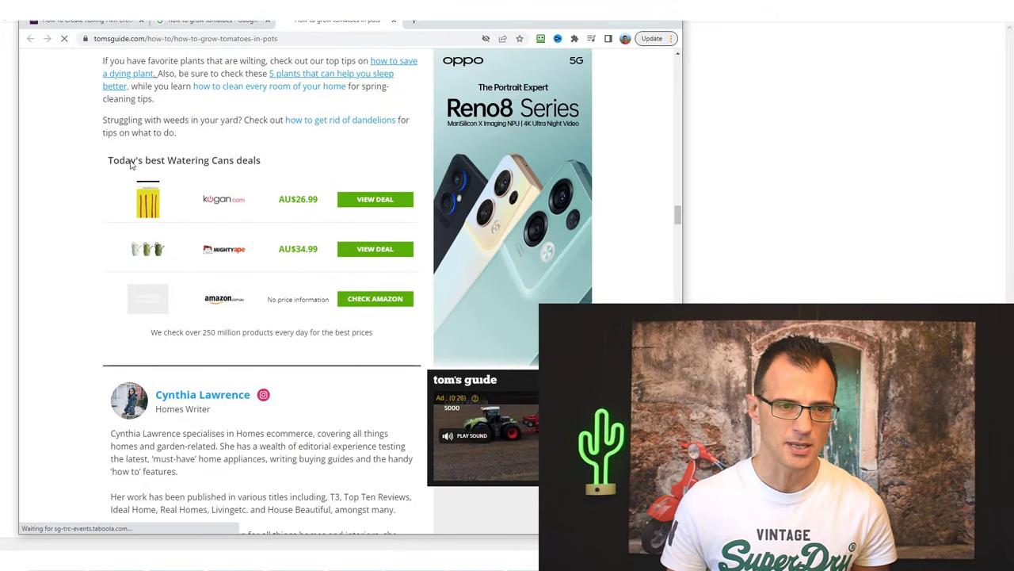
pyautogui.moveTo(124, 161); pyautogui.dragTo(210, 164)
pyautogui.click(267, 163)
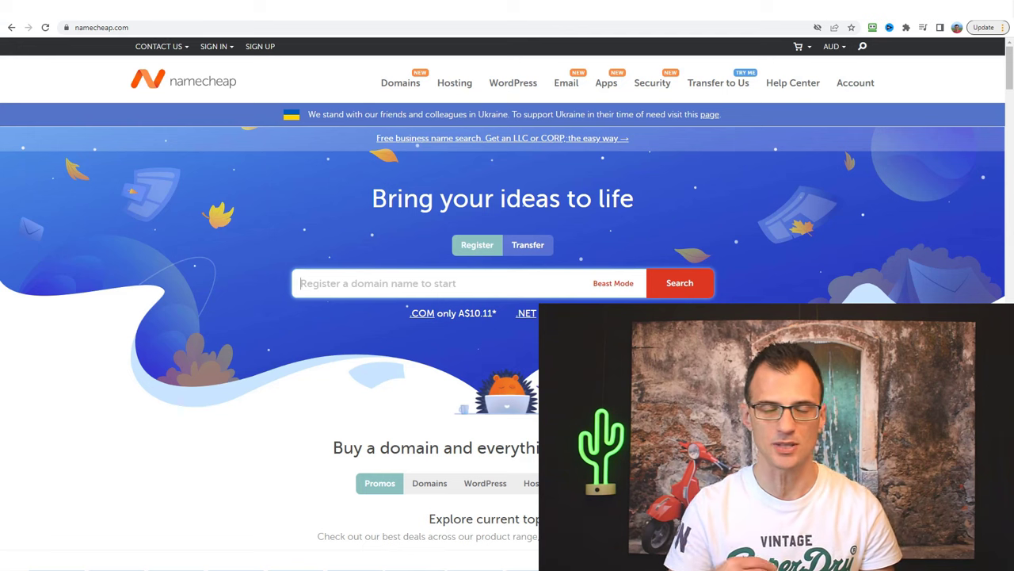
# Search Namecheap for the domain CaffeinatedTechTips.com
pyautogui.hotkey('ctrl', 'v')
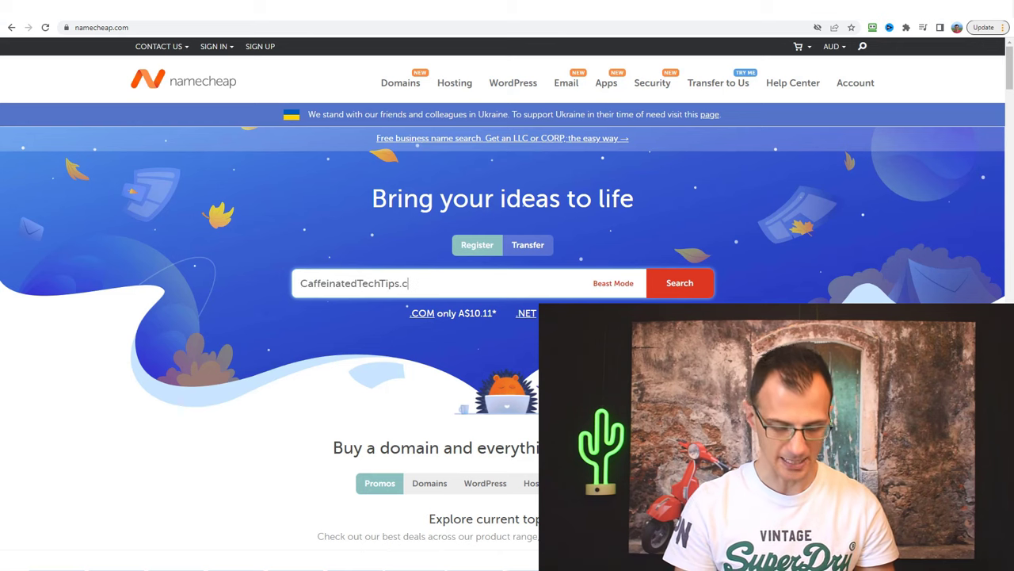
pyautogui.press('Return')
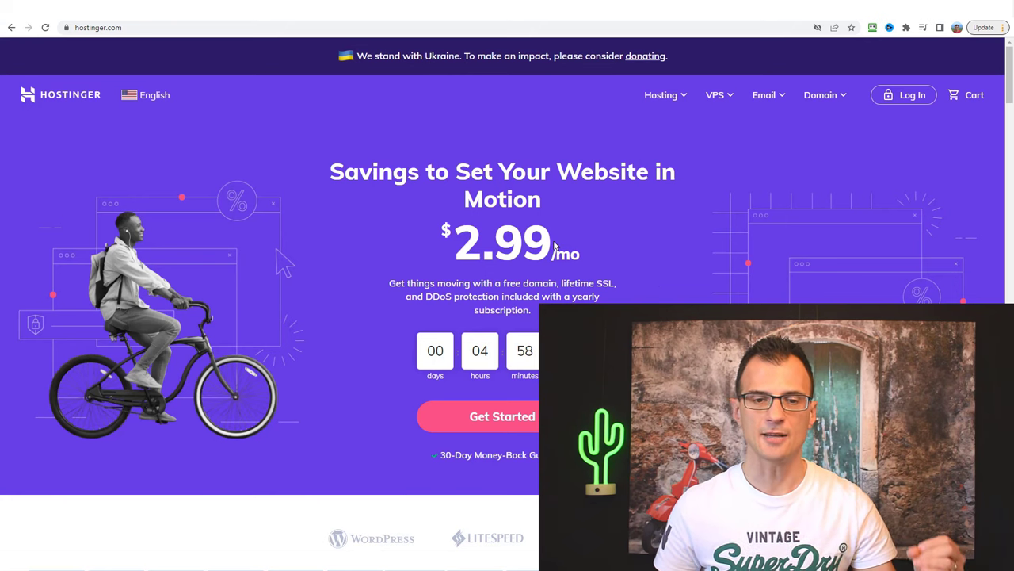
# Open Cloudways' pricing and note its Vultr plans starting at $13/mo
pyautogui.scroll(-1, 355, 155)
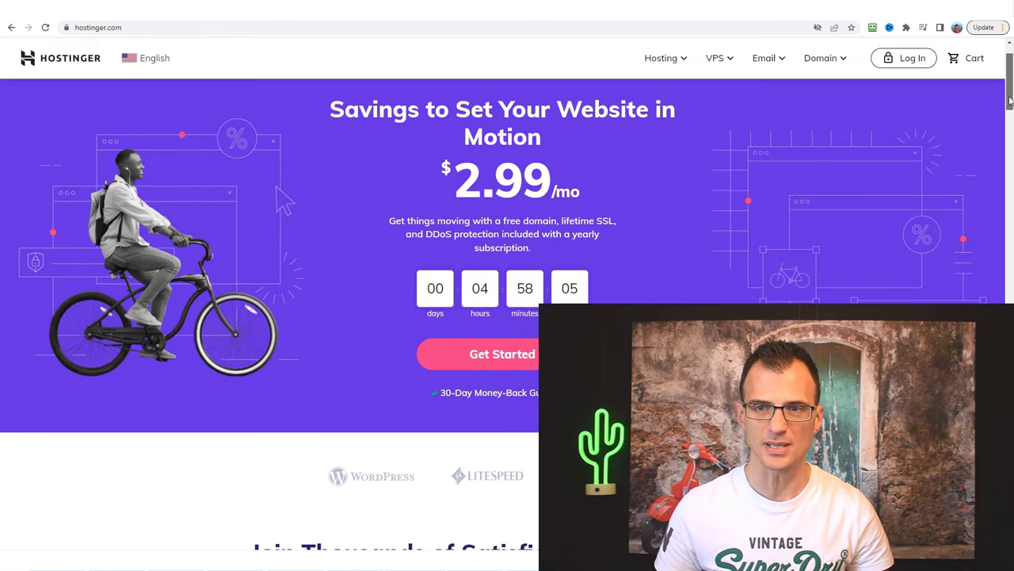
pyautogui.scroll(1, 396, 261)
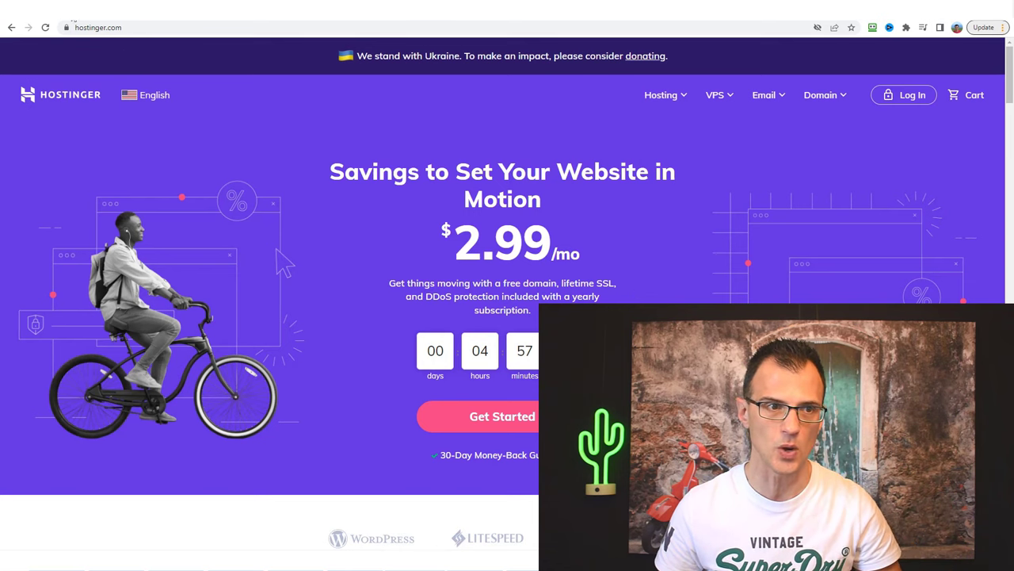
pyautogui.click(76, 11)
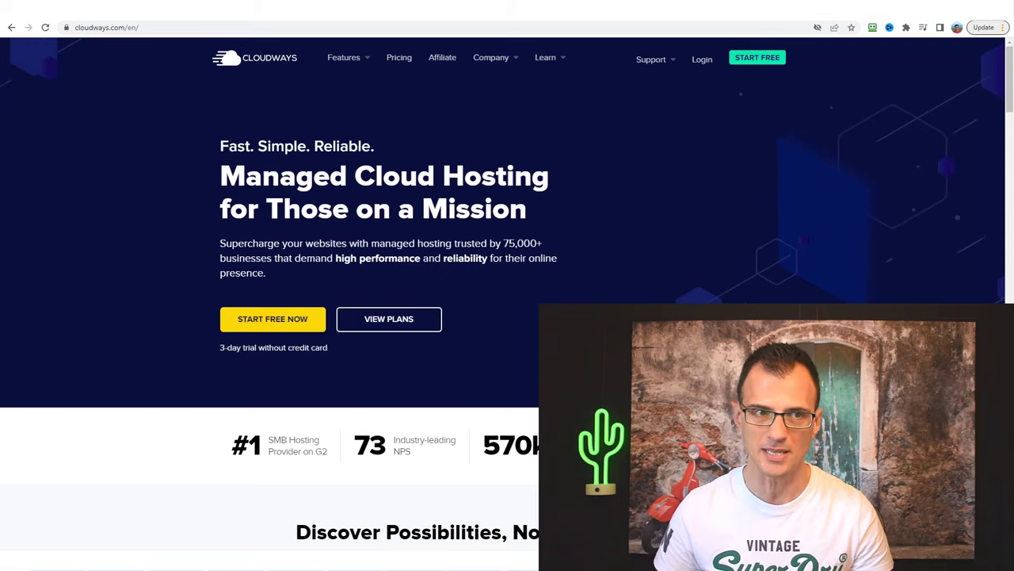
pyautogui.click(238, 11)
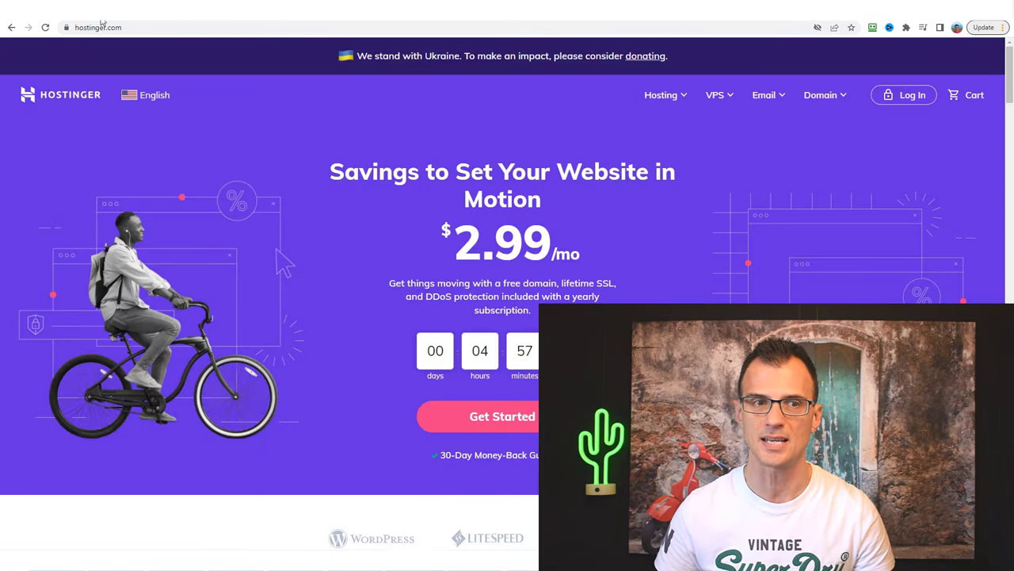
pyautogui.click(76, 11)
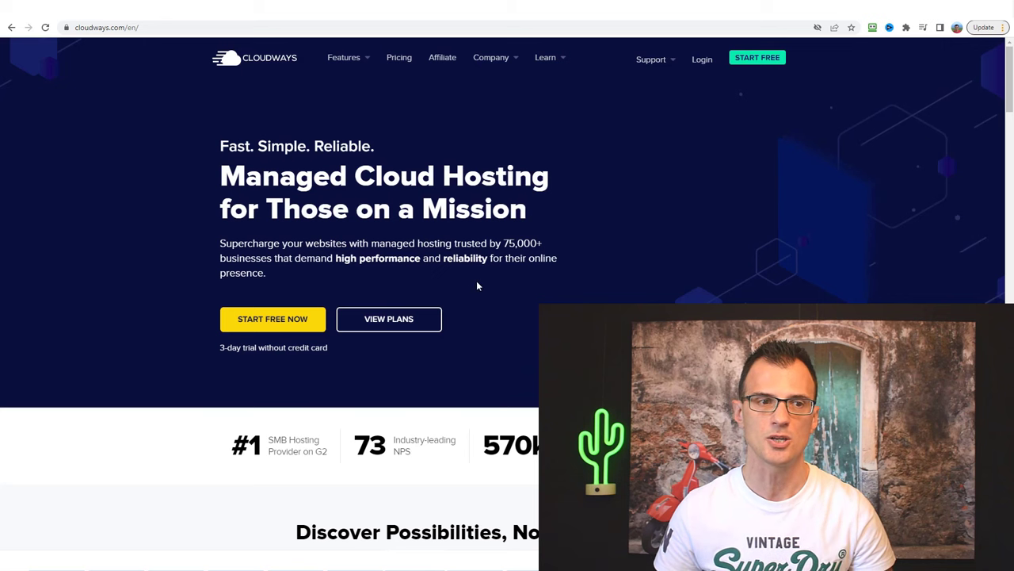
pyautogui.click(398, 57)
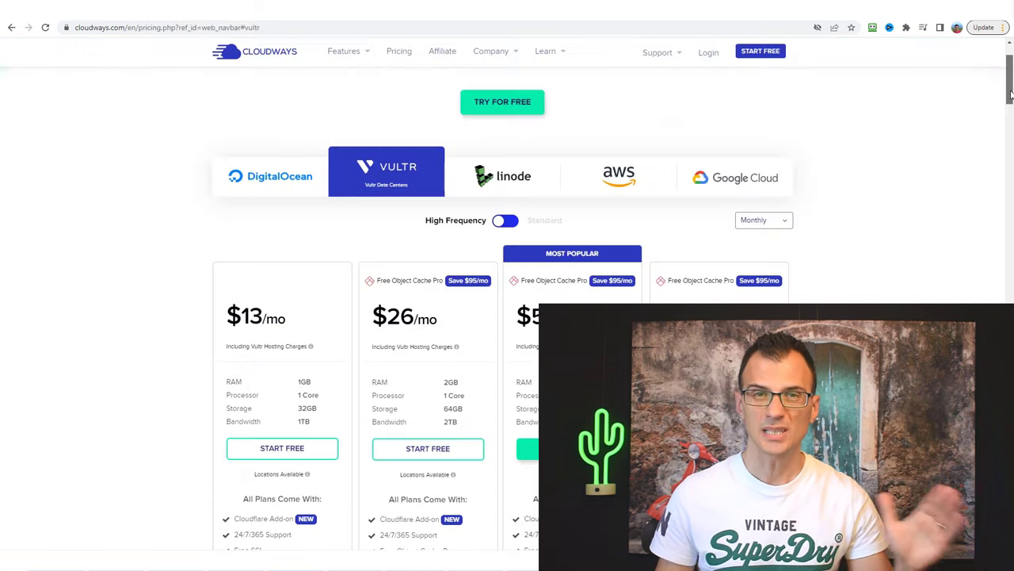
pyautogui.scroll(1, 317, 222)
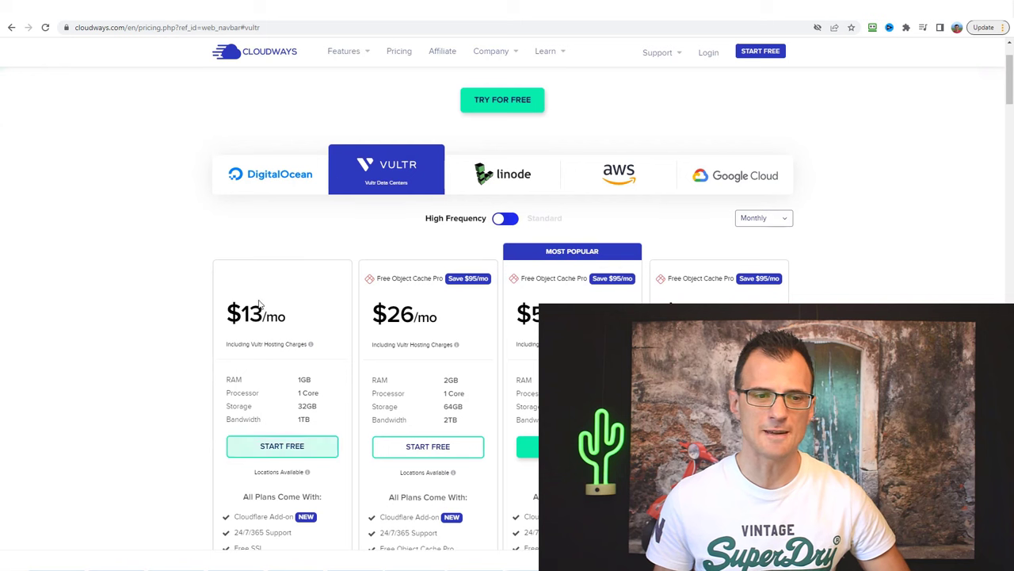
pyautogui.moveTo(227, 314); pyautogui.dragTo(287, 318)
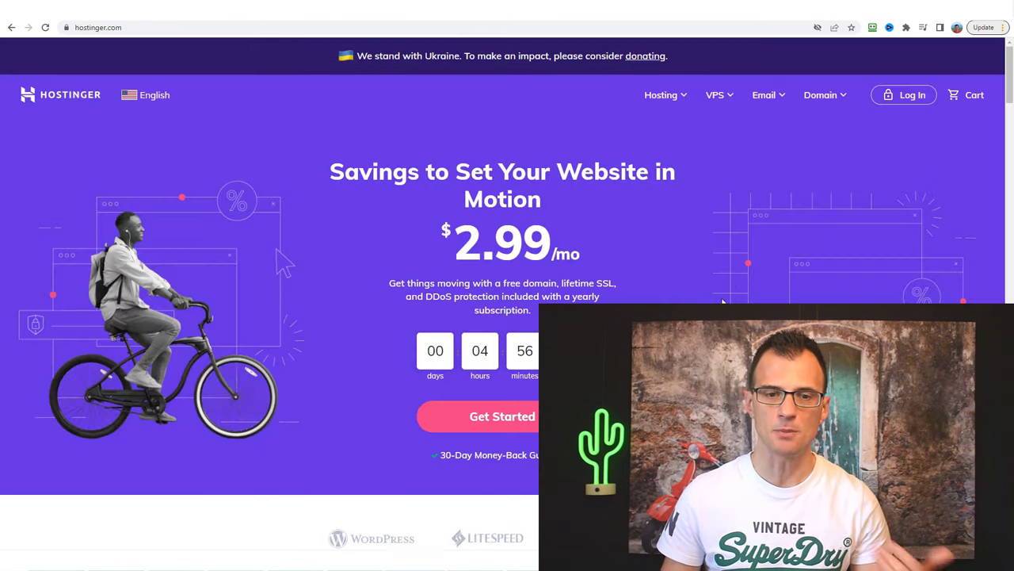
# Compare with Hostinger's $2.99/mo offer and scroll down to Get Started
pyautogui.moveTo(610, 257); pyautogui.dragTo(339, 193)
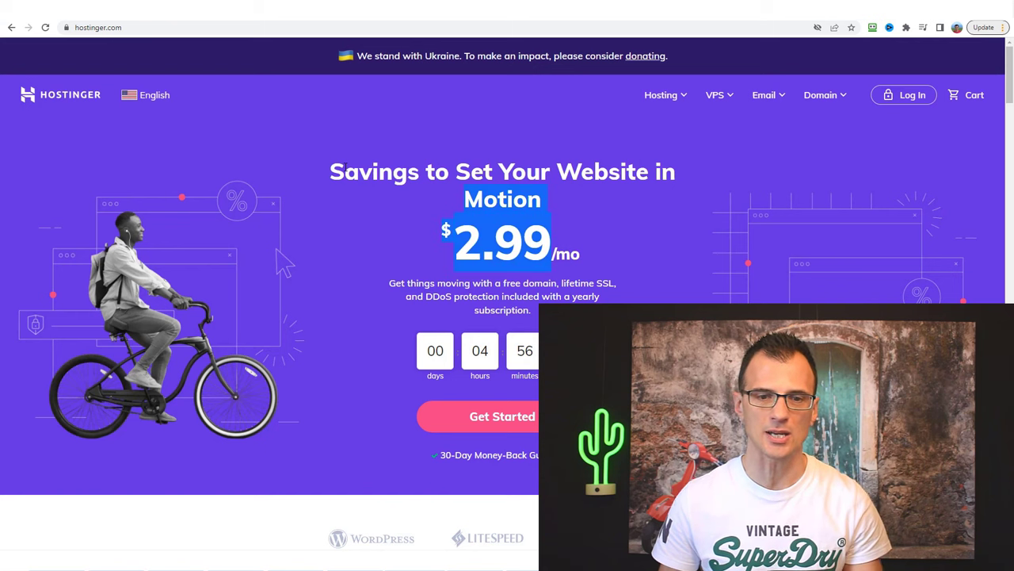
pyautogui.click(345, 166)
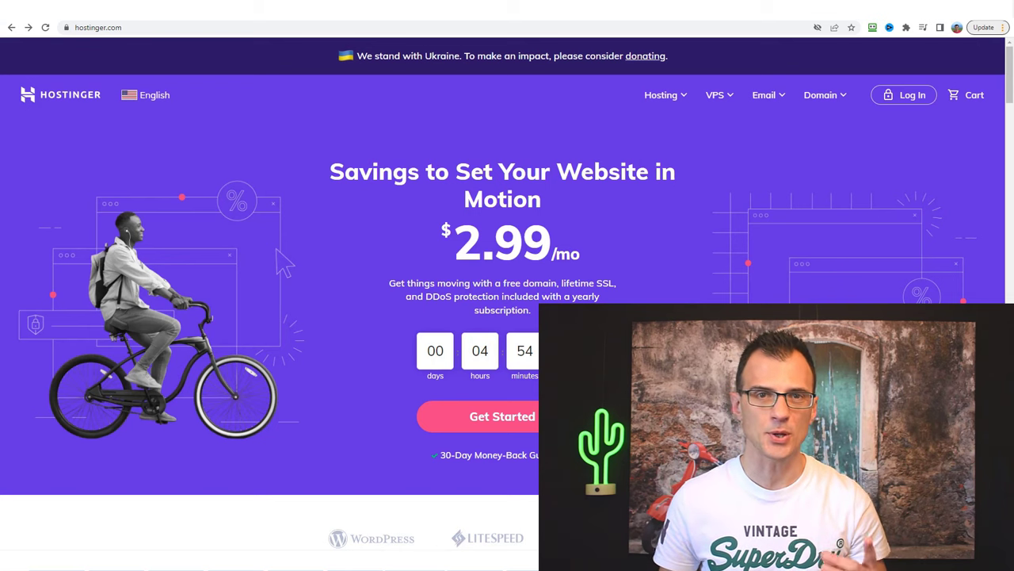
pyautogui.scroll(-3, 599, 260)
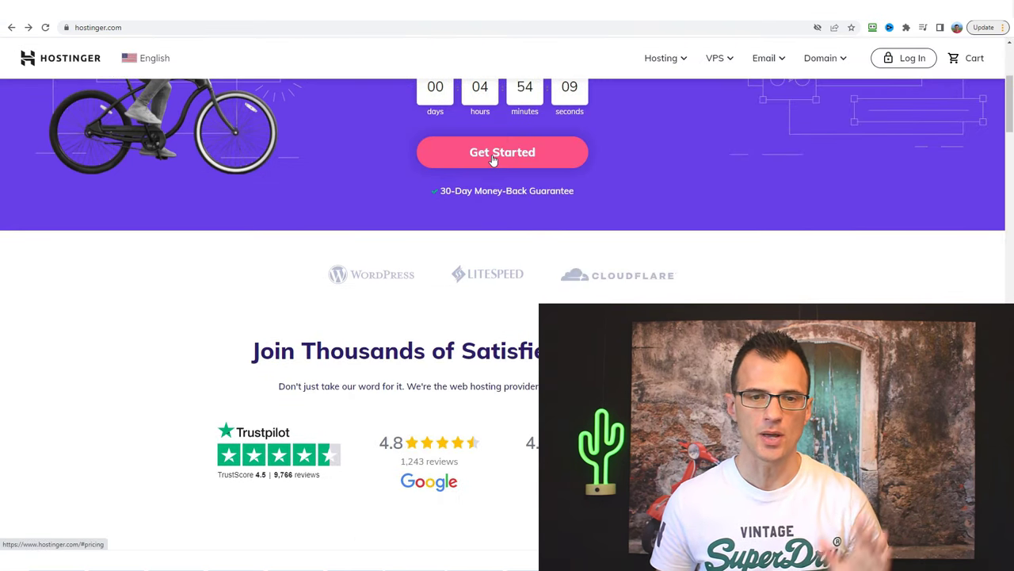
# Select Hostinger's $2.99/mo Web Hosting plan with a 12-month billing period
pyautogui.click(493, 159)
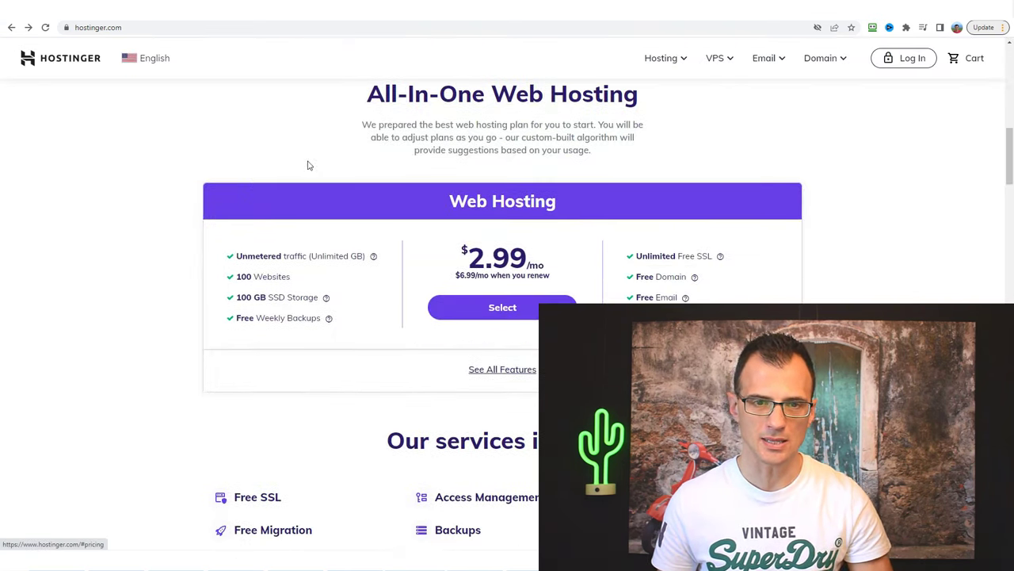
pyautogui.click(498, 314)
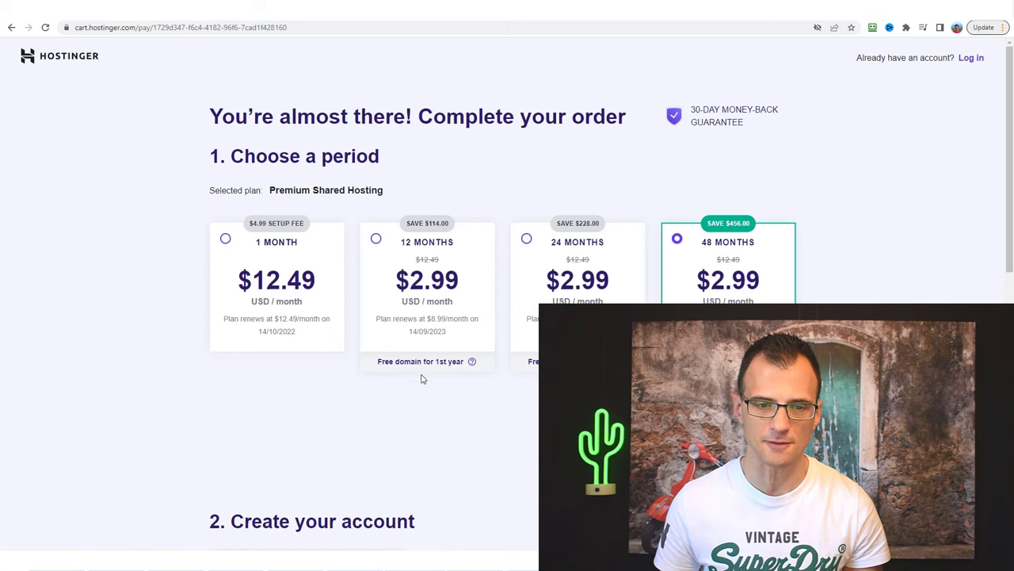
pyautogui.scroll(-1, 432, 270)
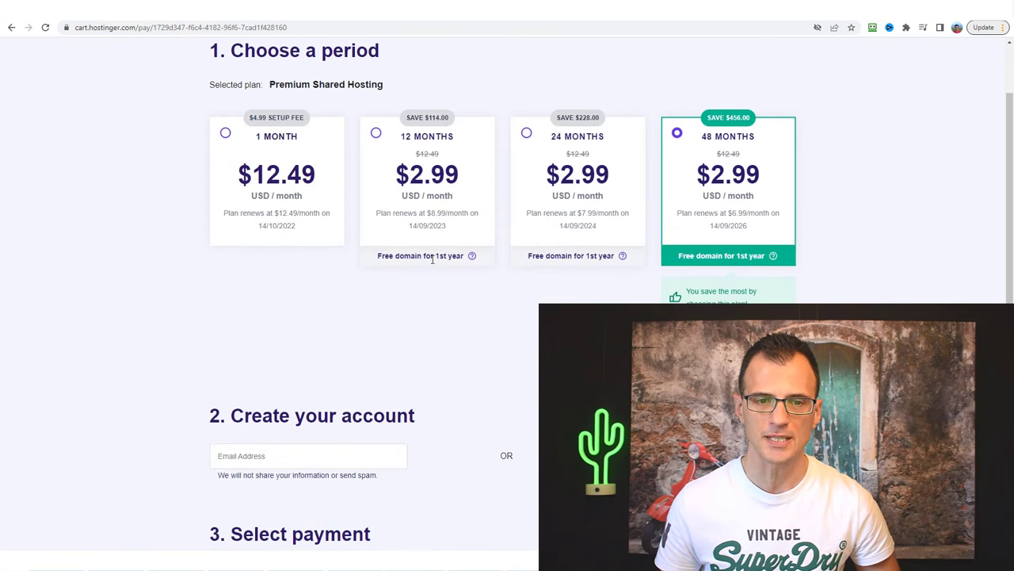
pyautogui.click(378, 136)
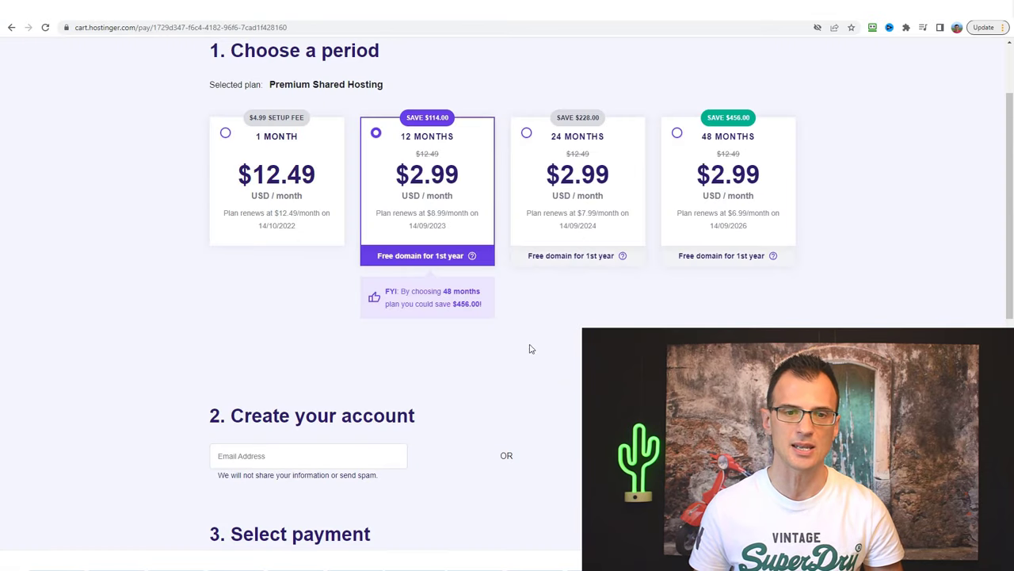
# Review the checkout's payment methods and the $39.47 total
pyautogui.scroll(-2, 403, 412)
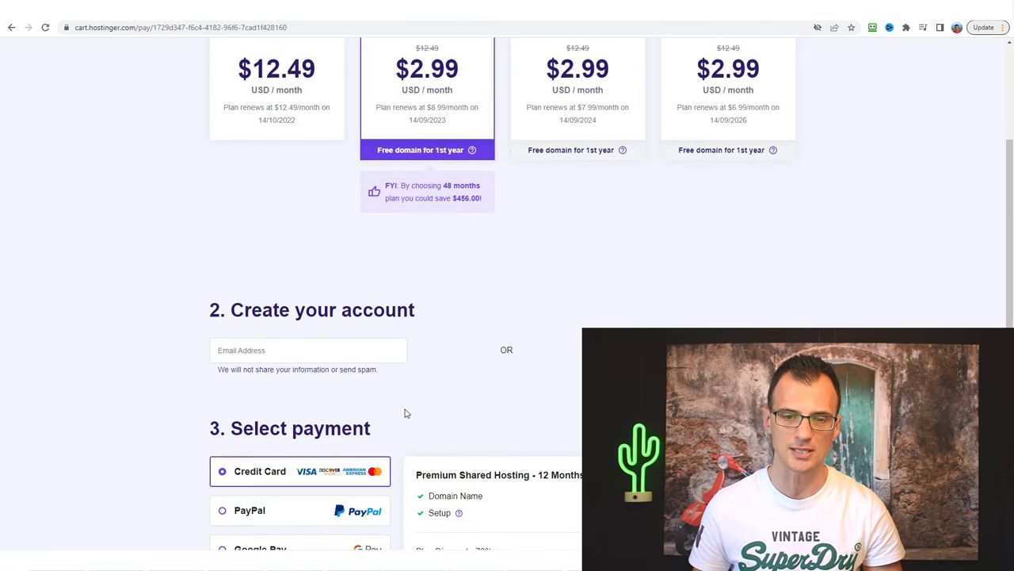
pyautogui.scroll(-3, 145, 442)
pyautogui.scroll(-2, 170, 390)
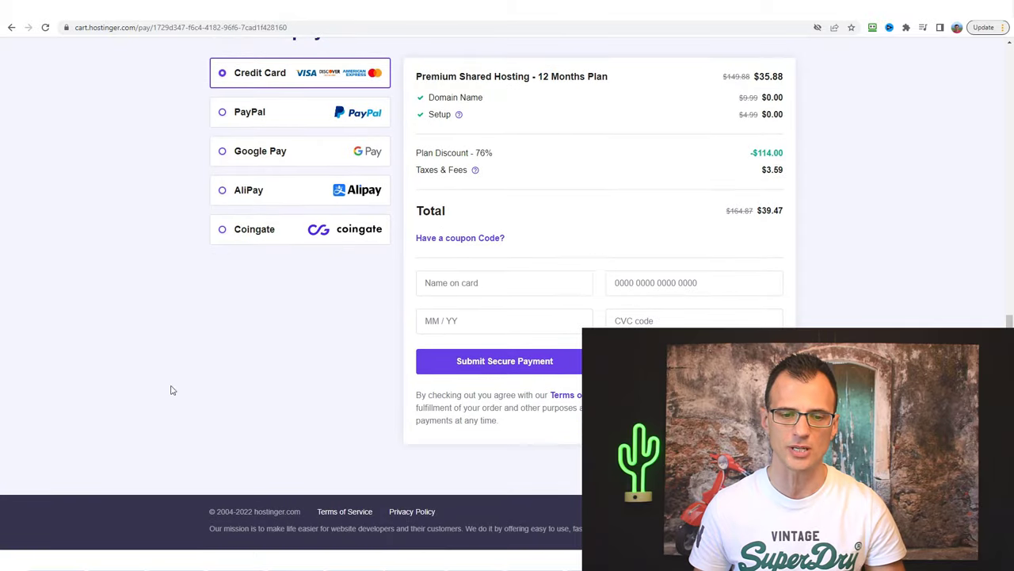
pyautogui.scroll(7, 172, 399)
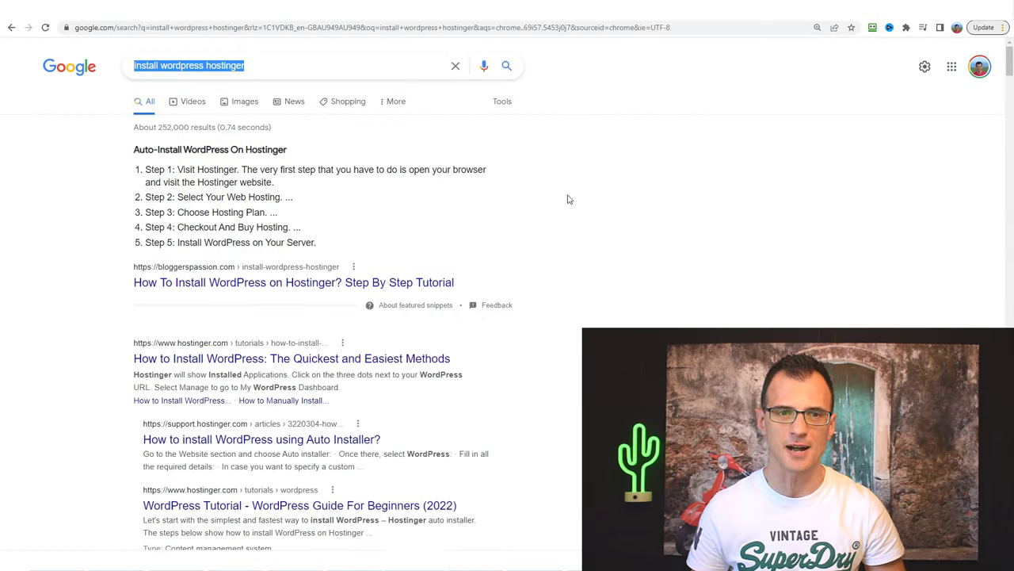
# Search 'install wordpress cloudways' and compare its results with Hostinger's
pyautogui.click(7, 207)
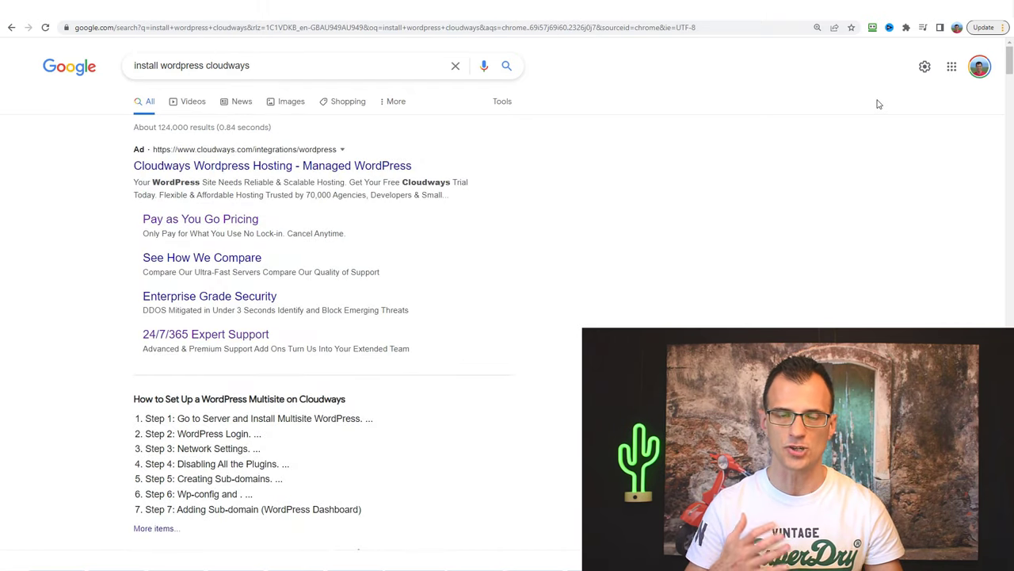
pyautogui.scroll(-5, 787, 149)
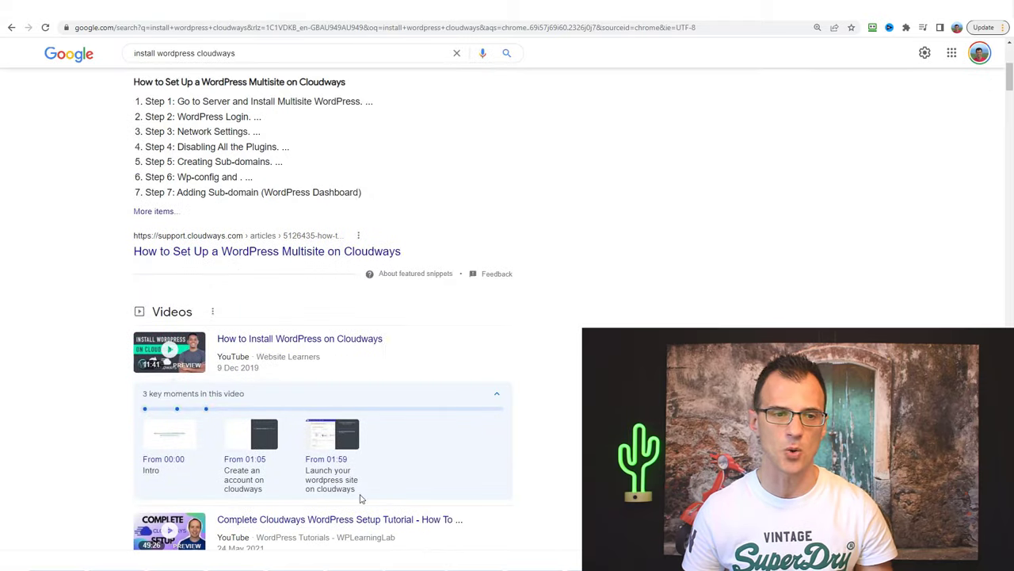
pyautogui.scroll(-4, 504, 295)
pyautogui.scroll(2, 504, 295)
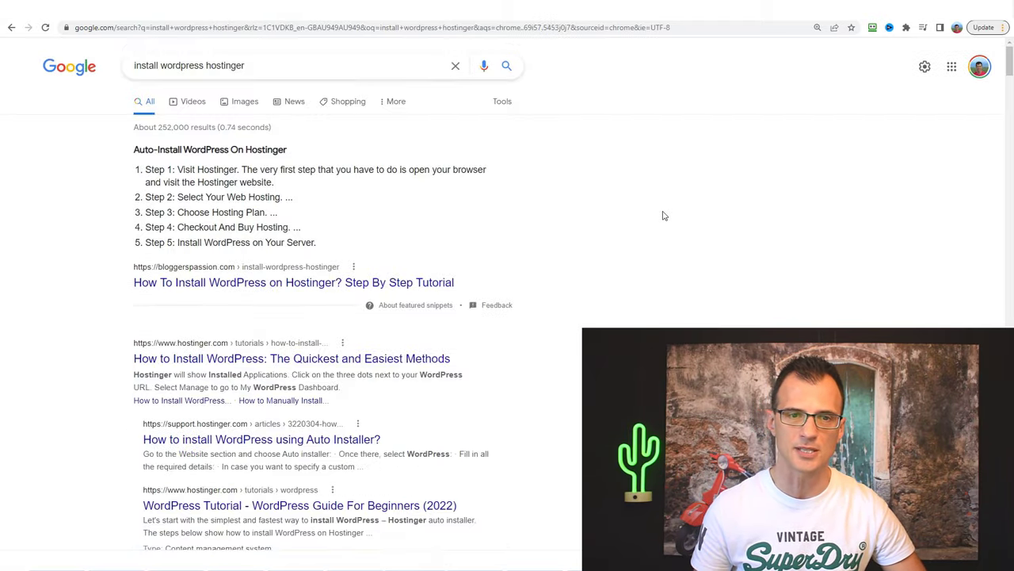
pyautogui.scroll(-3, 663, 215)
pyautogui.scroll(2, 642, 317)
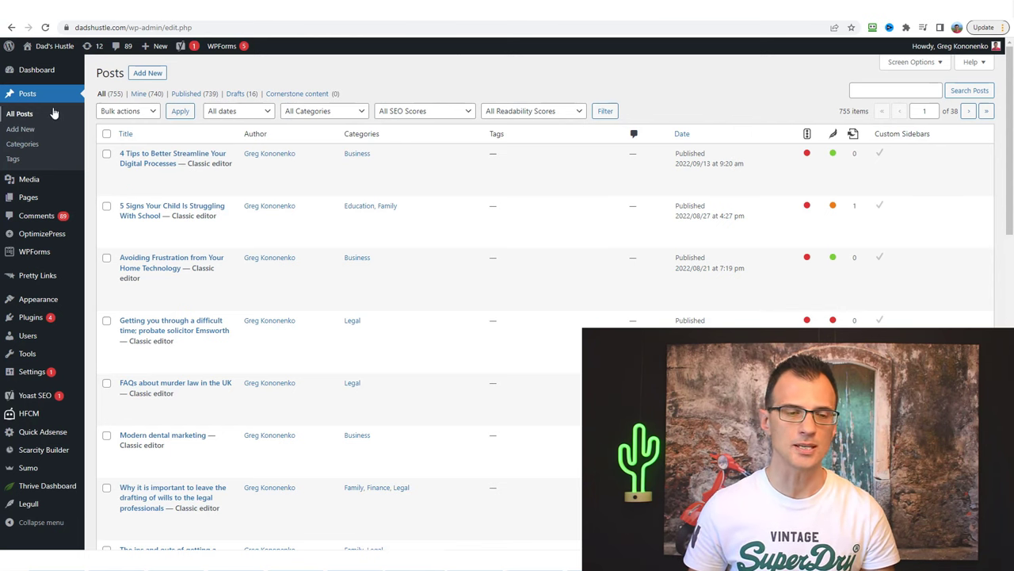
# Start a new blank WordPress post from Posts > Add New
pyautogui.click(20, 130)
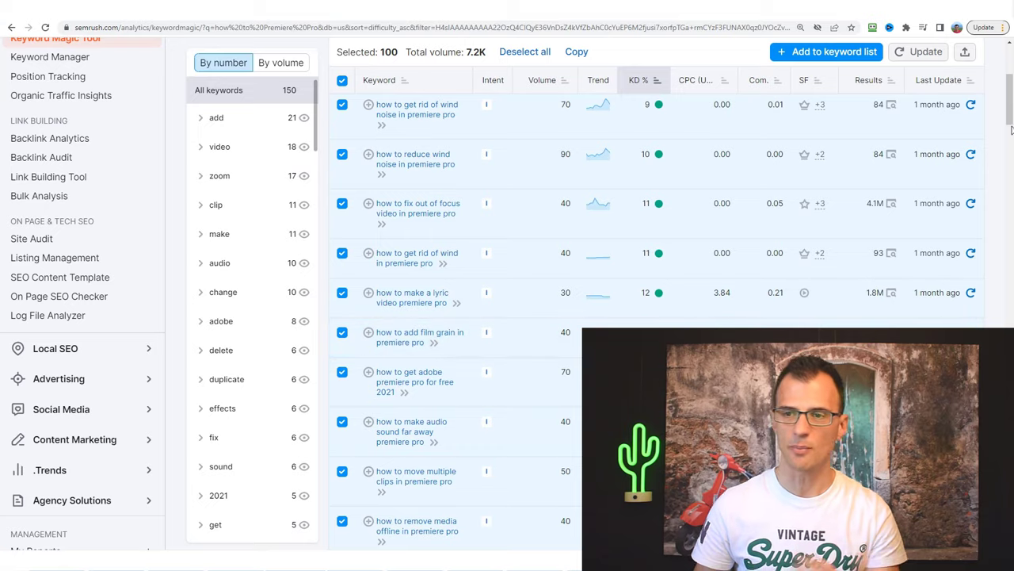
# Review the 'how to zoom in on timeline premiere pro' overview (volume 110, 19% difficulty) and copy the keyword
pyautogui.moveTo(1010, 103); pyautogui.dragTo(1010, 74)
pyautogui.scroll(-2, 523, 302)
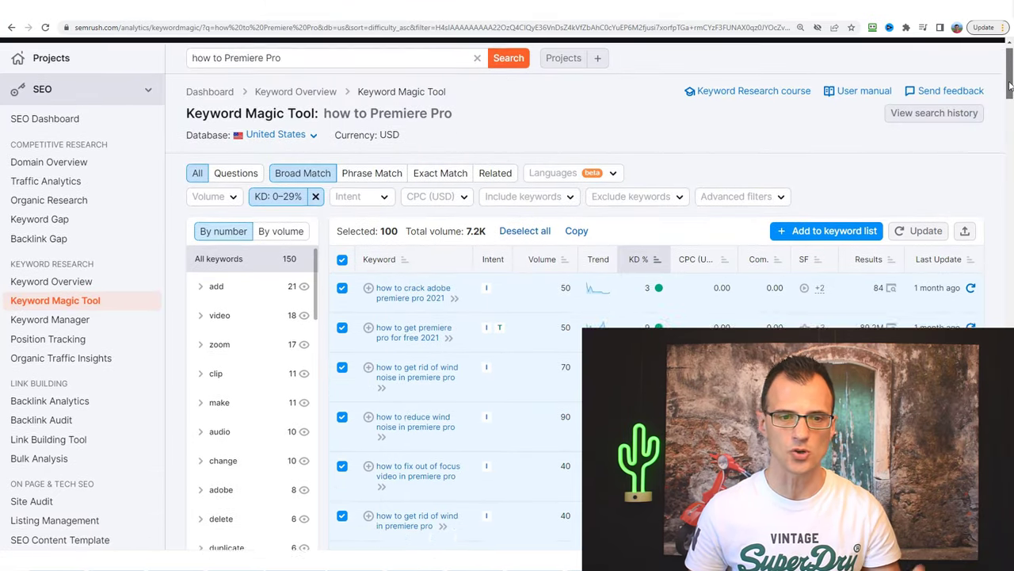
pyautogui.scroll(4, 523, 302)
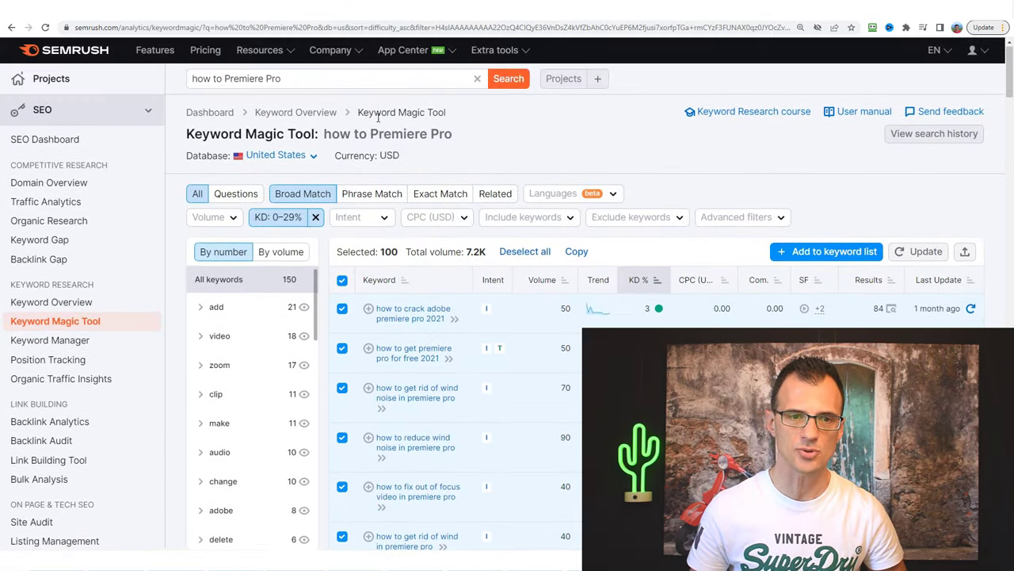
pyautogui.scroll(-1, 634, 373)
pyautogui.scroll(-3, 537, 286)
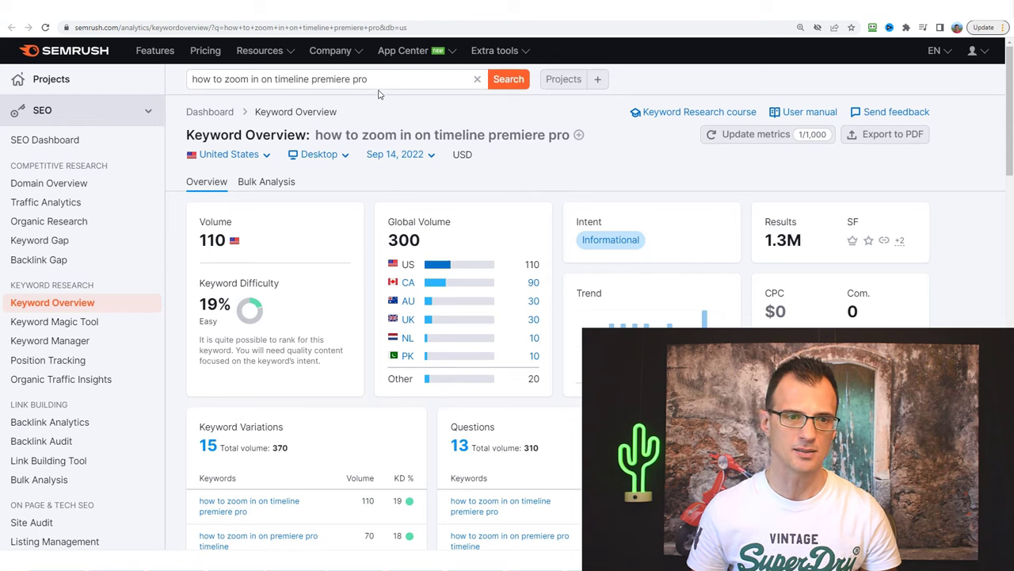
pyautogui.tripleClick(388, 80)
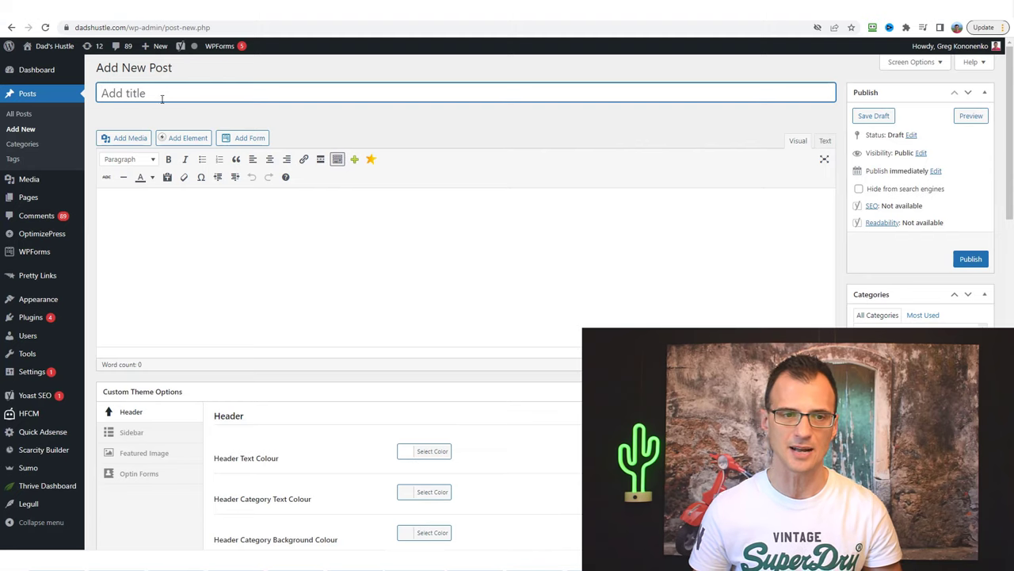
# Title the post 'How to Zoom in on Timeline Premiere Pro'
pyautogui.write('how to zoom in on timeline premiere pro')
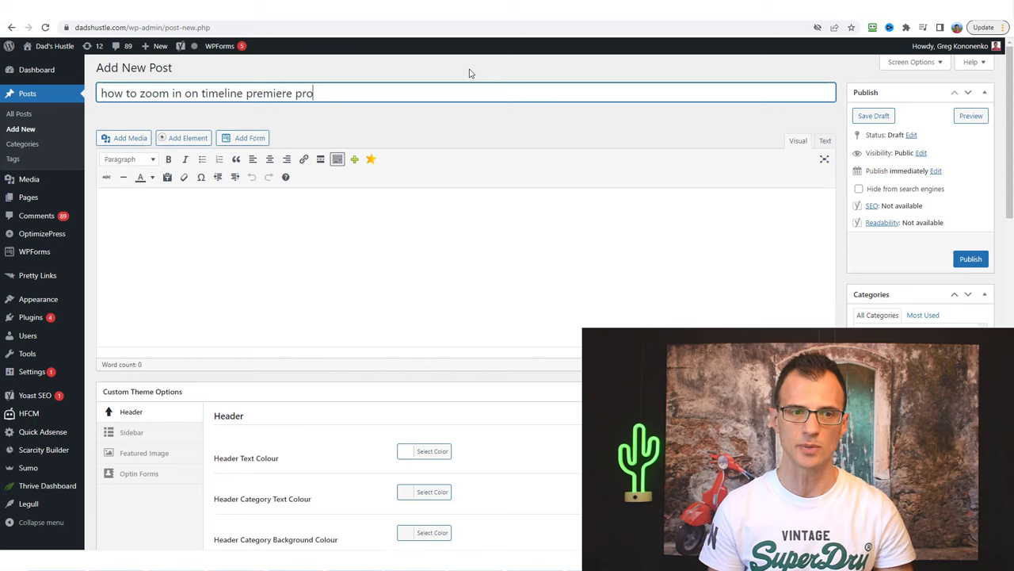
pyautogui.hotkey('ctrl', 'a')
pyautogui.write('How to Zoom in on Timeline Premiere Pro')
pyautogui.press('Tab')
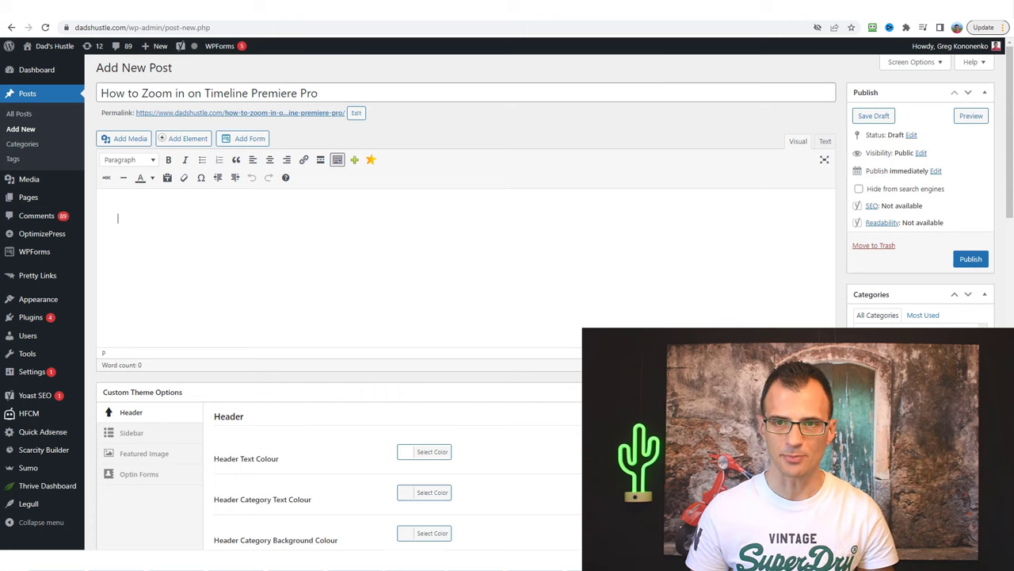
# Google 'how to zoom in on timeline premiere pro' in a new tab
pyautogui.hotkey('ctrl', 't')
pyautogui.write('how to zoom in on timeline premiere pro')
pyautogui.press('Return')
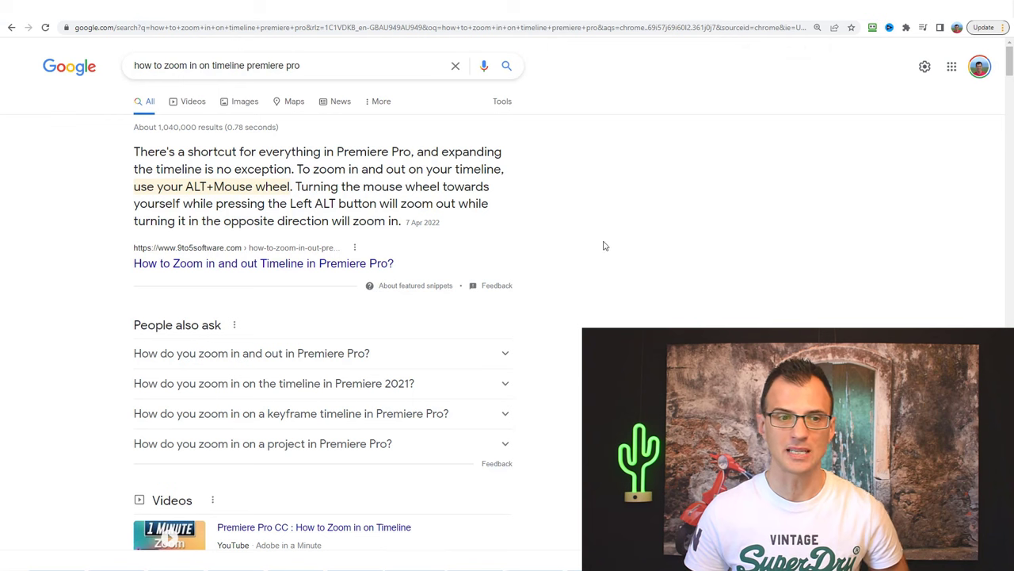
# Scan the Google results and open the 9to5software featured-snippet article
pyautogui.hotkey('ctrl', '-')
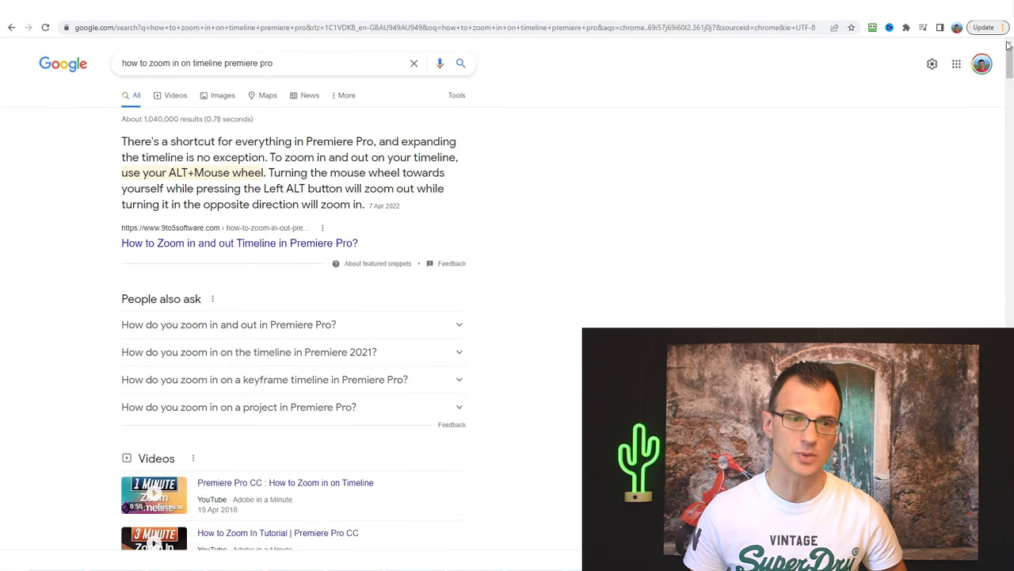
pyautogui.scroll(-3, 453, 281)
pyautogui.scroll(-5, 453, 281)
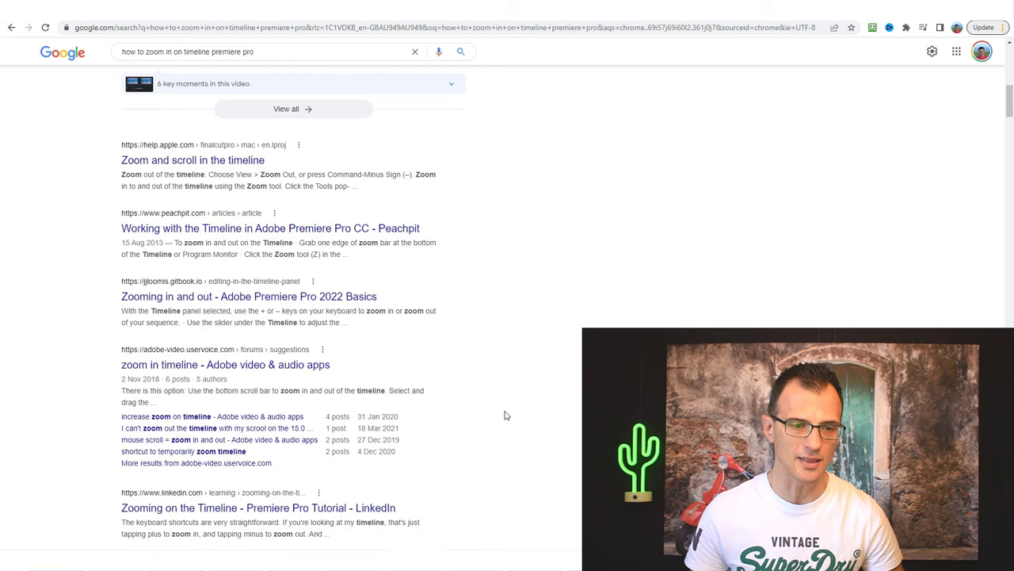
pyautogui.scroll(10, 504, 412)
pyautogui.hotkey('ctrl', '+')
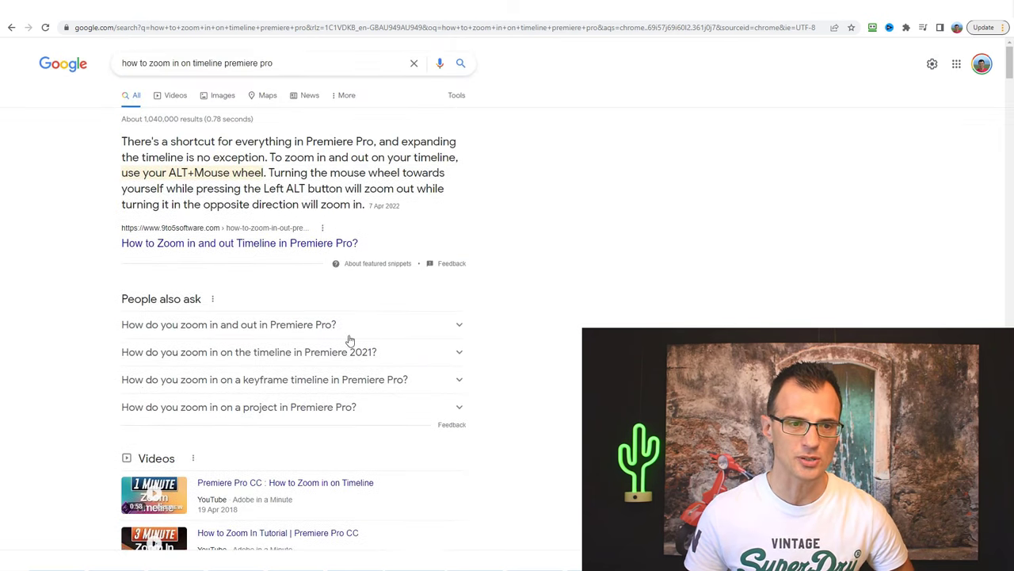
pyautogui.click(272, 244)
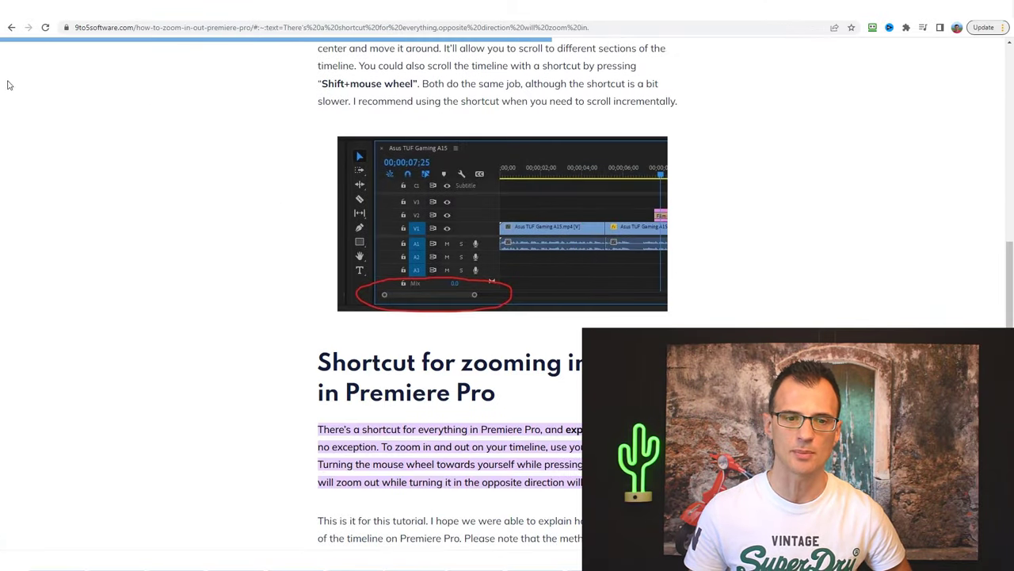
# Return to the results, scroll the other competitors, and go back to the draft
pyautogui.click(11, 28)
pyautogui.scroll(-4, 555, 408)
pyautogui.scroll(-5, 555, 406)
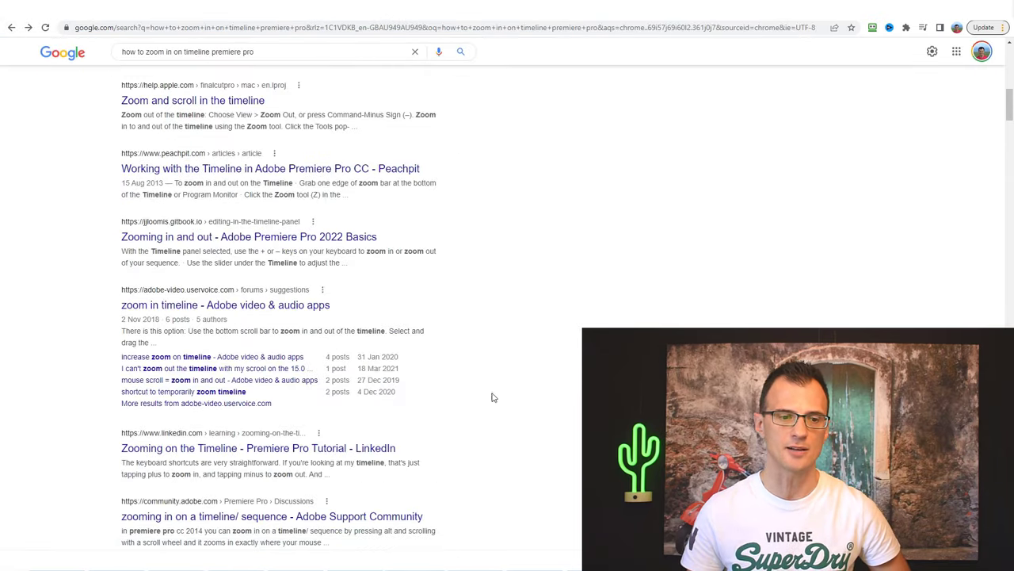
pyautogui.scroll(3, 537, 383)
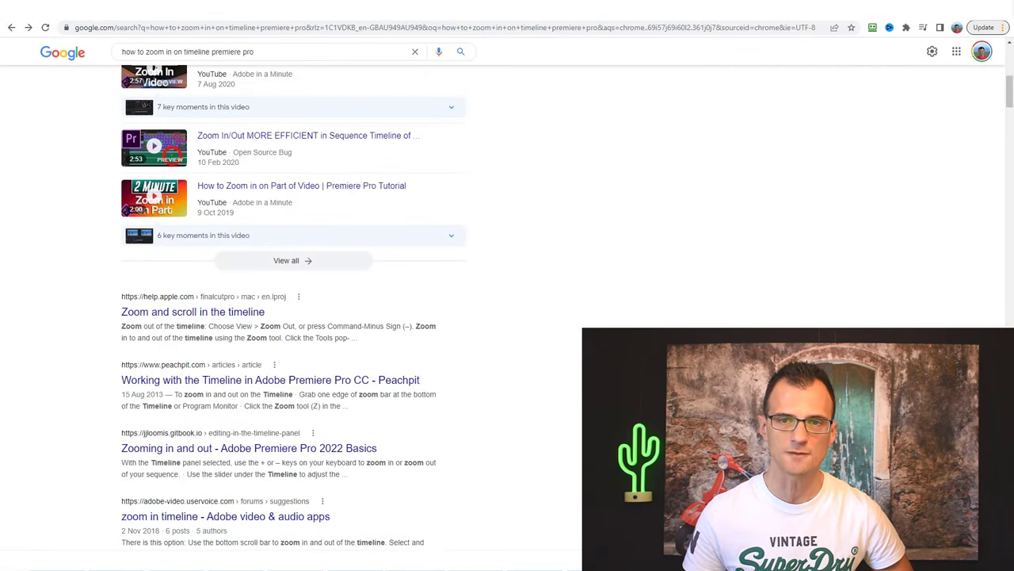
pyautogui.hotkey('ctrl', 'Tab')
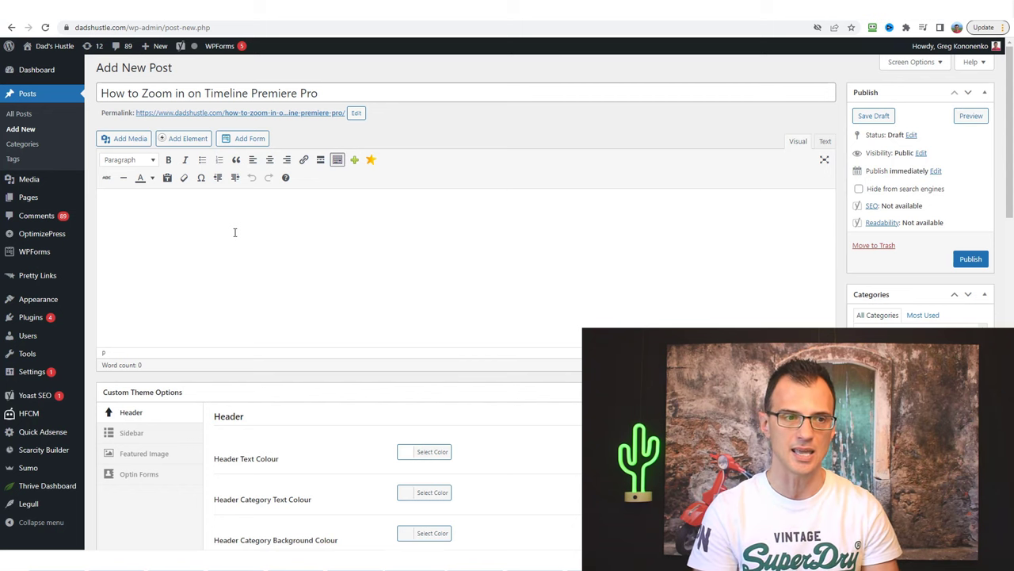
# Paste the 389-word article into the draft and view the keyword's search intent explanation
pyautogui.hotkey('ctrl', 'v')
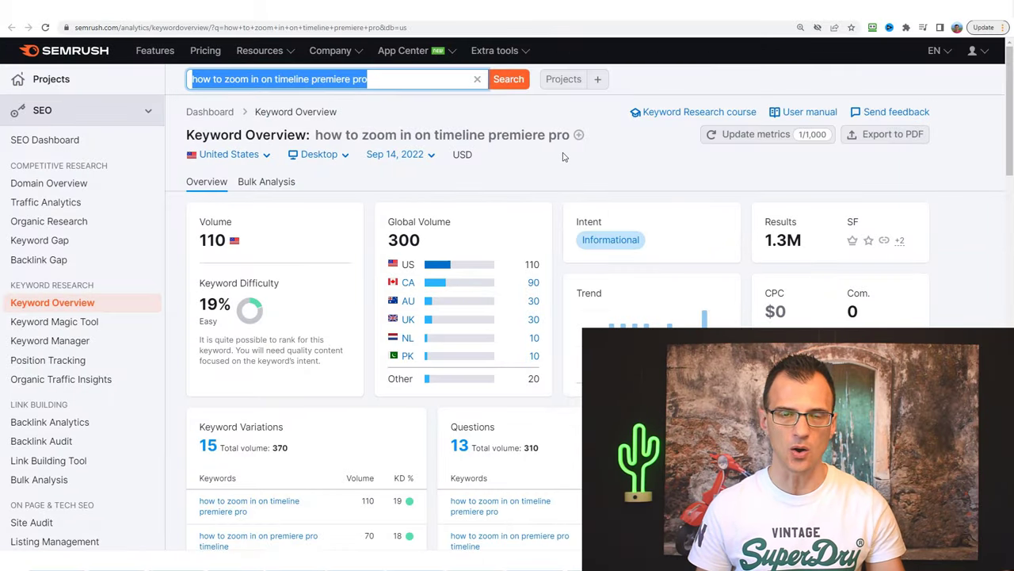
pyautogui.click(591, 229)
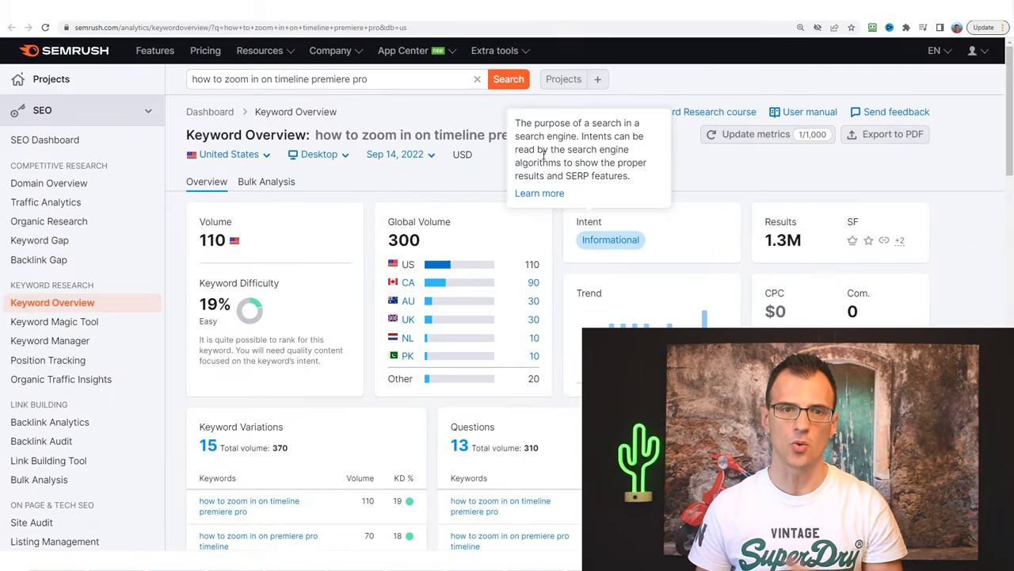
pyautogui.moveTo(1002, 122); pyautogui.dragTo(1002, 264)
# Check the SERP Analysis top-ten list, including the leading 9to5software.com page
pyautogui.scroll(-2, 1003, 264)
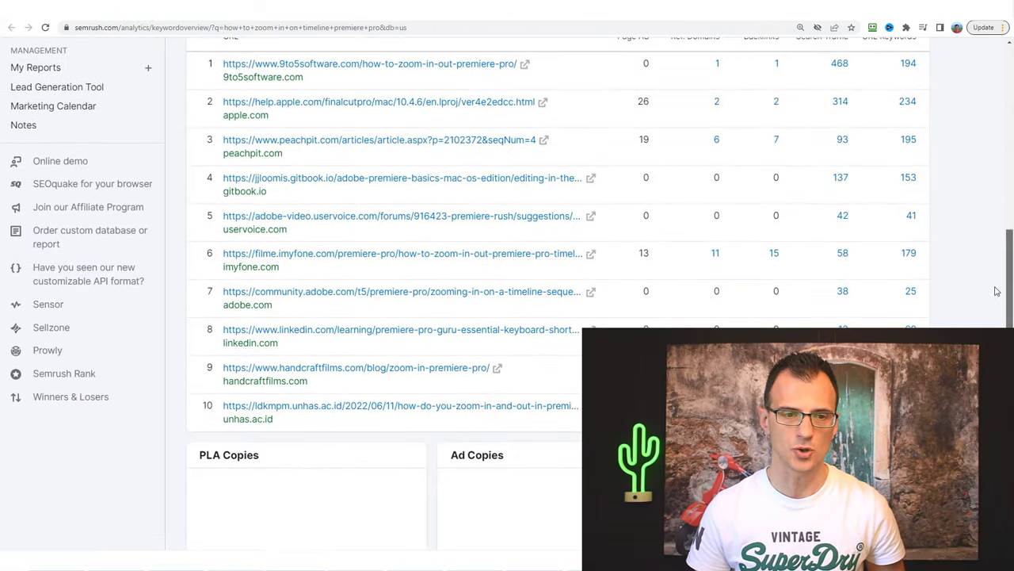
pyautogui.scroll(10, 953, 278)
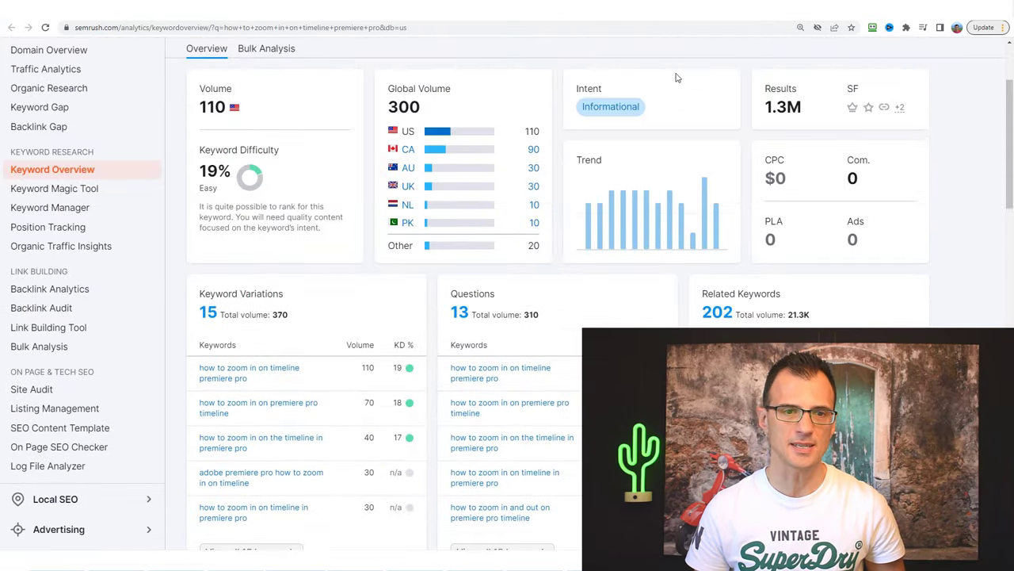
pyautogui.scroll(2, 675, 76)
pyautogui.scroll(-10, 411, 213)
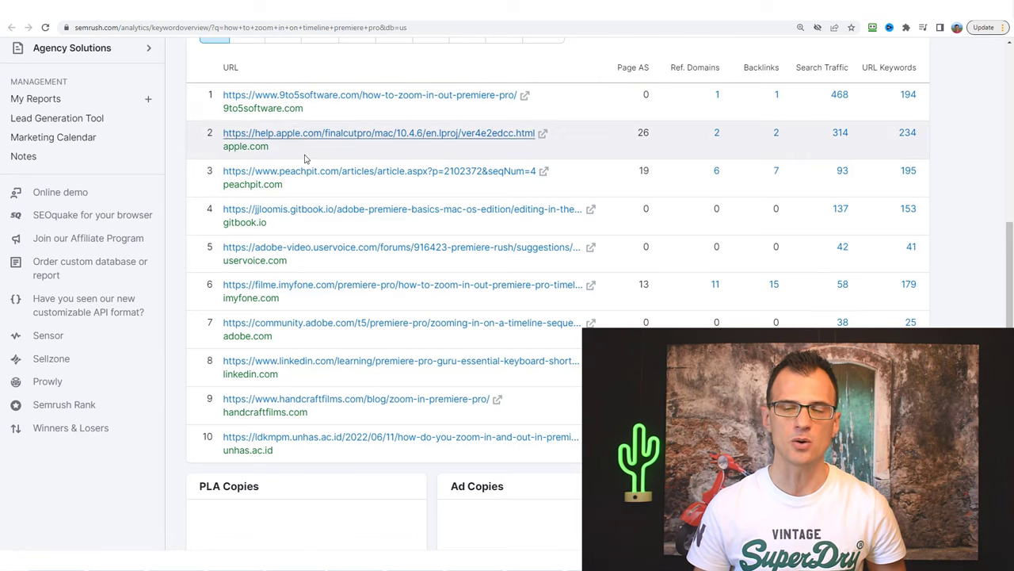
pyautogui.click(239, 97)
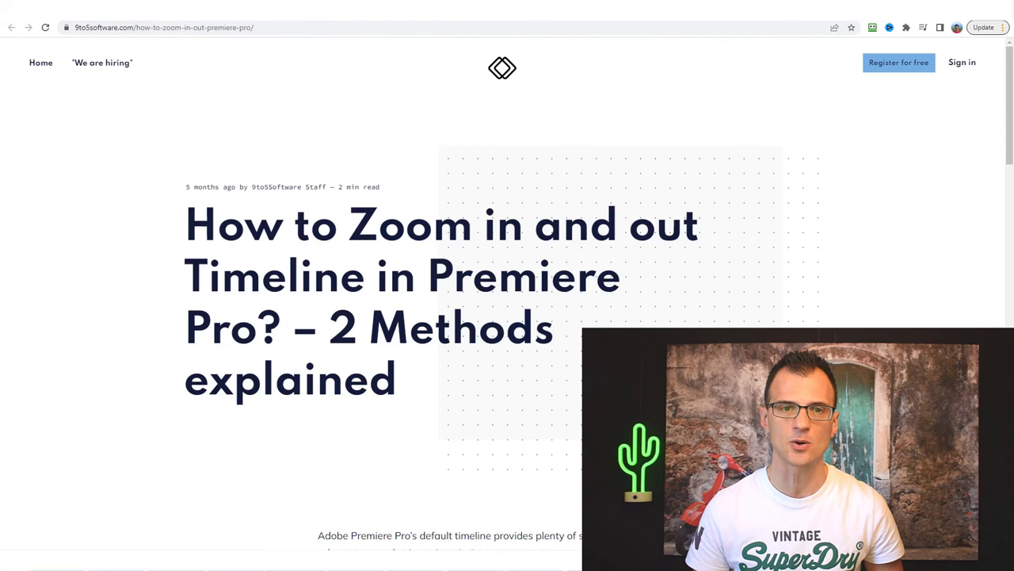
pyautogui.hotkey('ctrl', 'w')
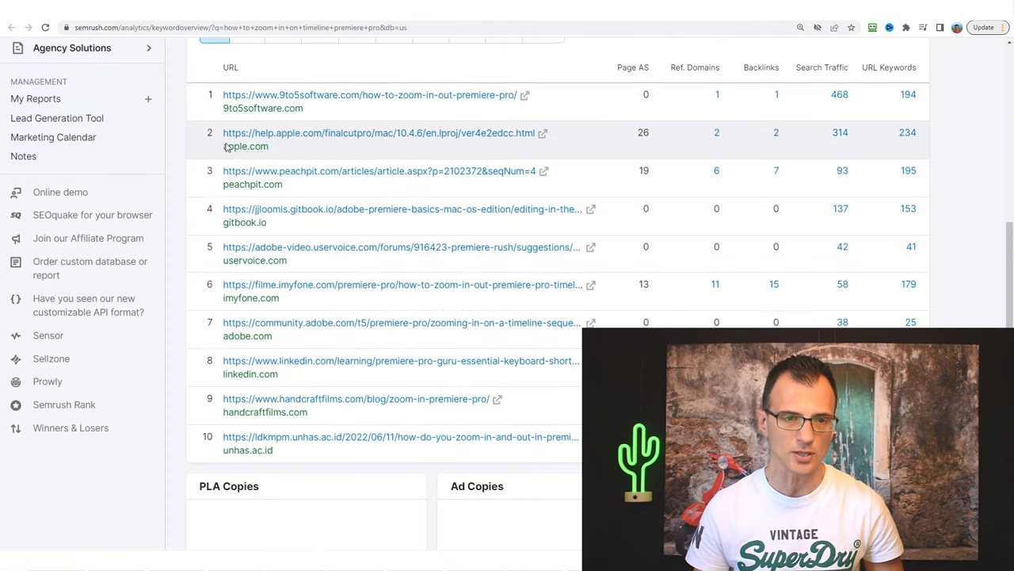